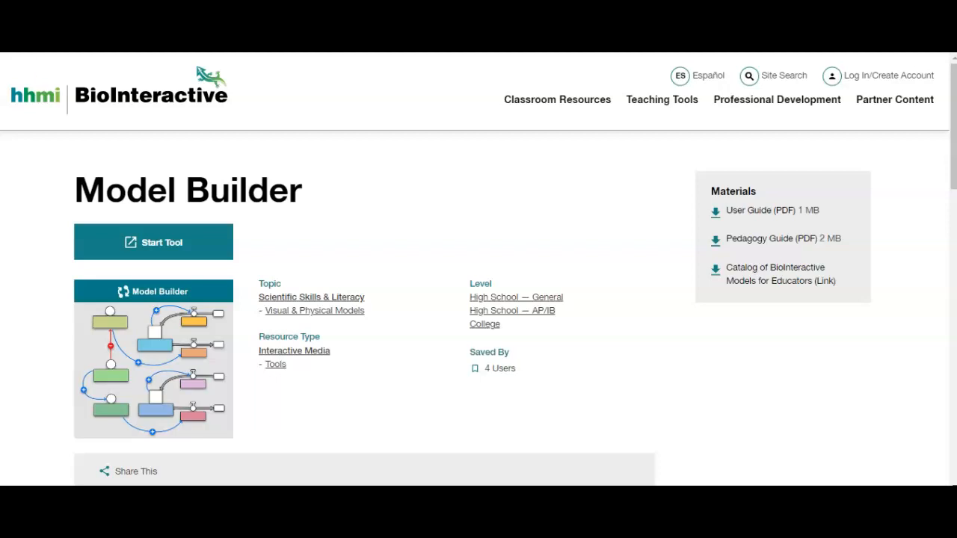
Start the Model Builder tool and create a new conceptual diagram
click(111, 245)
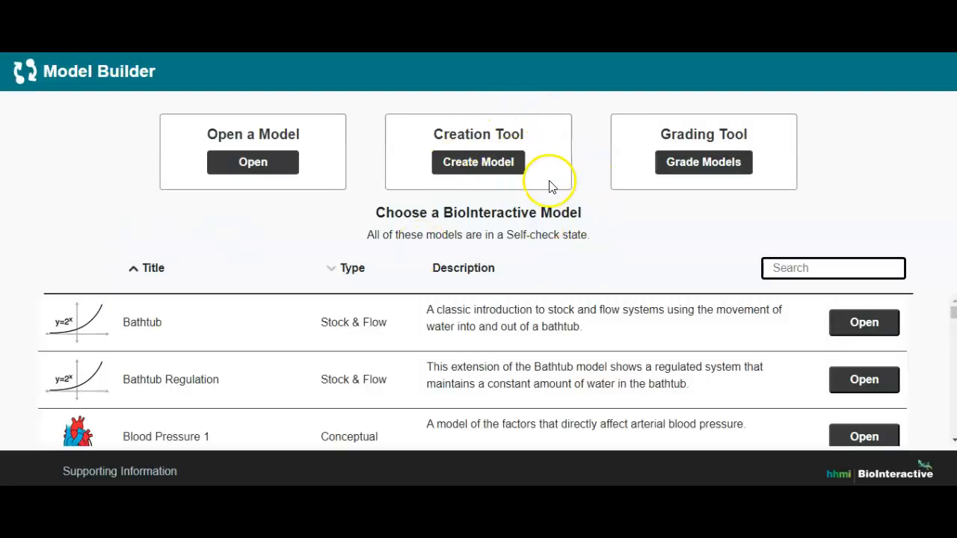
click(466, 165)
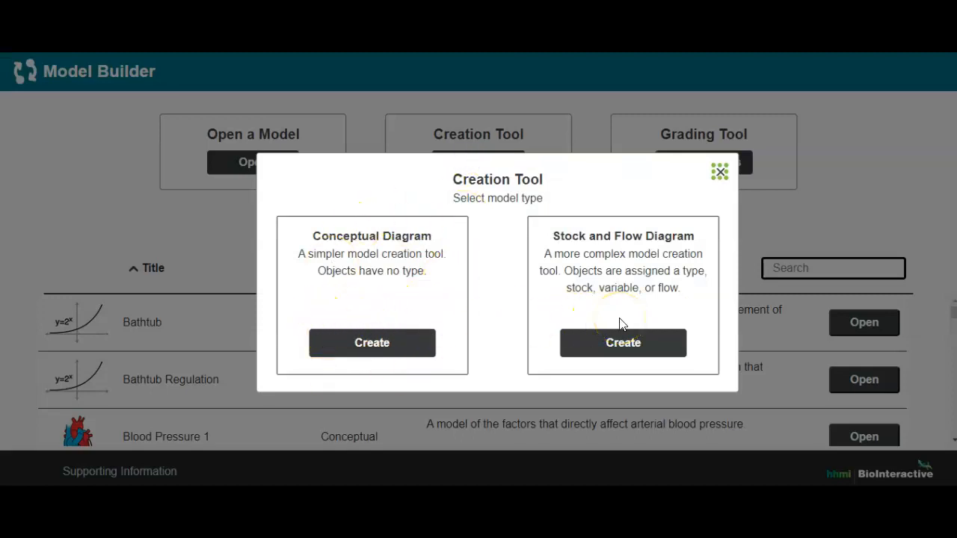
click(398, 349)
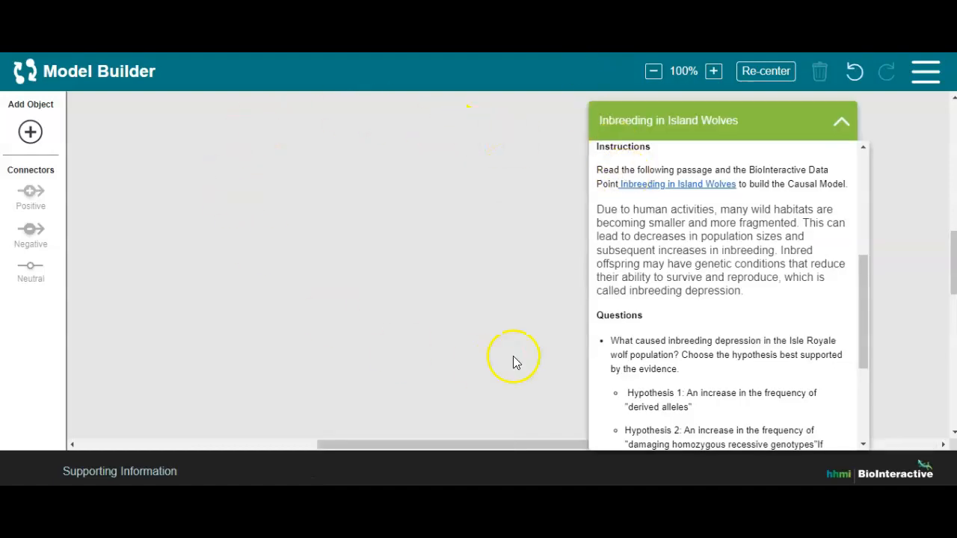
Read through the Inbreeding in Island Wolves panel, covering its Background, Assumptions, Instructions and Questions sections
drag(770, 114, 785, 114)
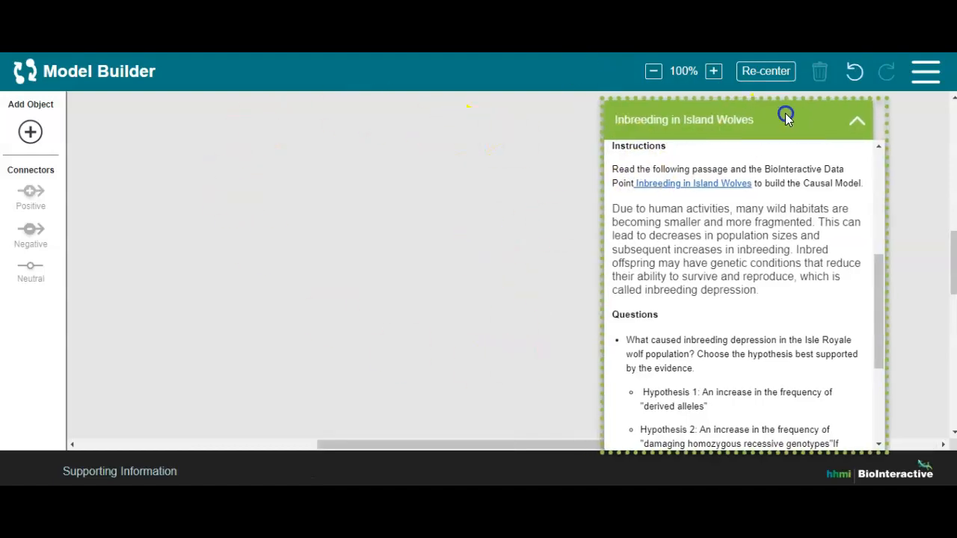
drag(876, 278, 887, 150)
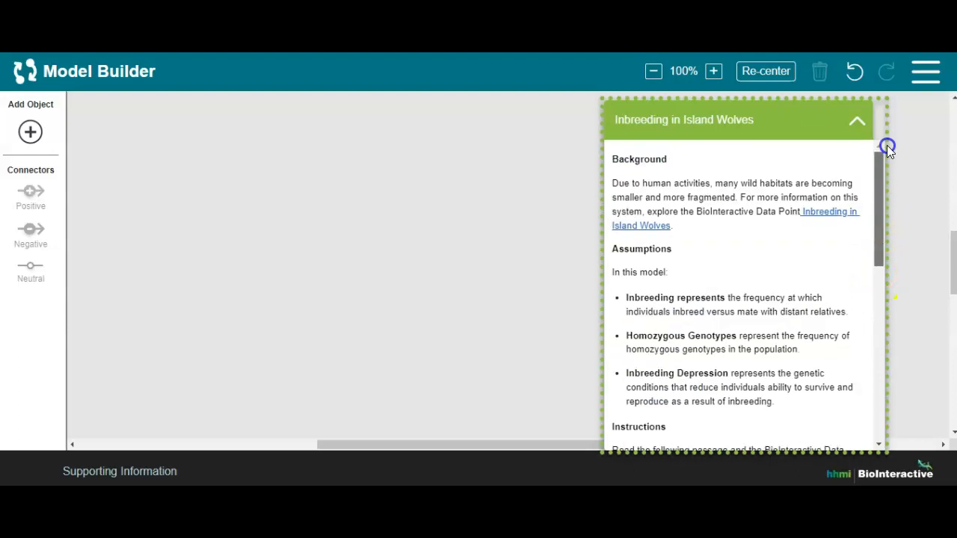
double_click(651, 159)
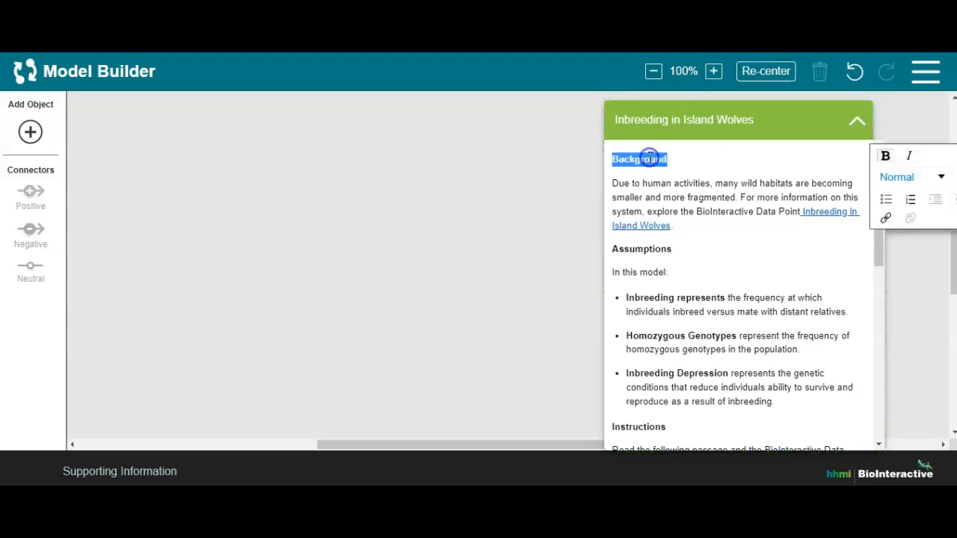
double_click(647, 249)
click(882, 255)
drag(882, 254, 878, 324)
double_click(635, 236)
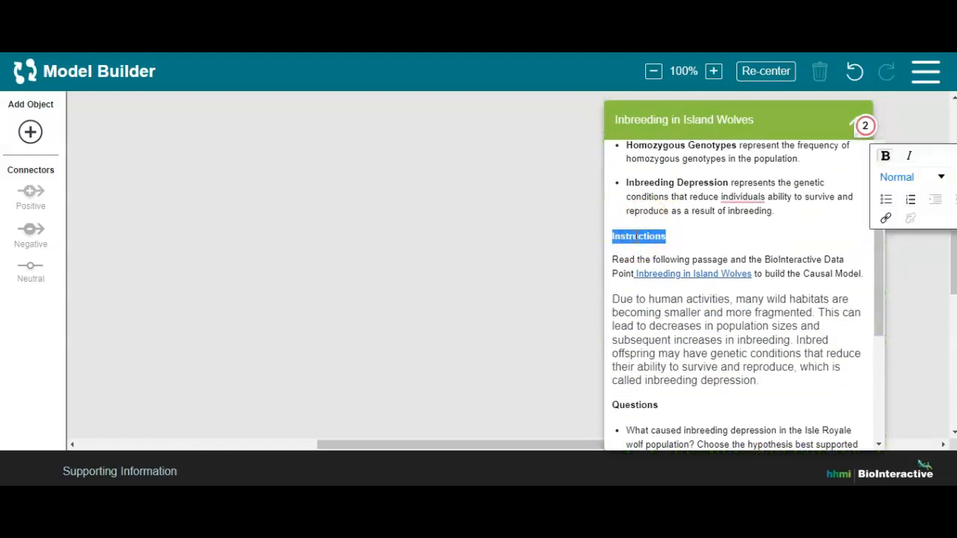
double_click(633, 405)
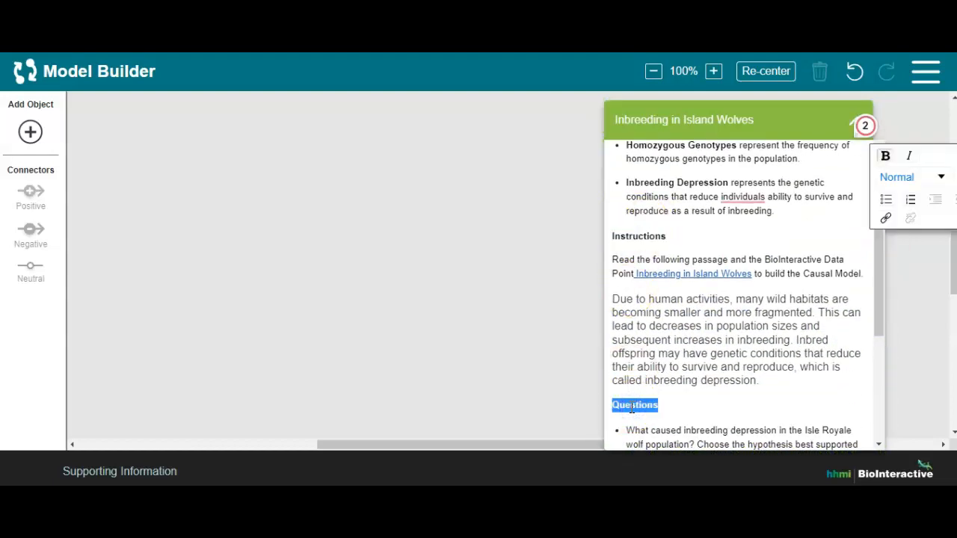
click(568, 383)
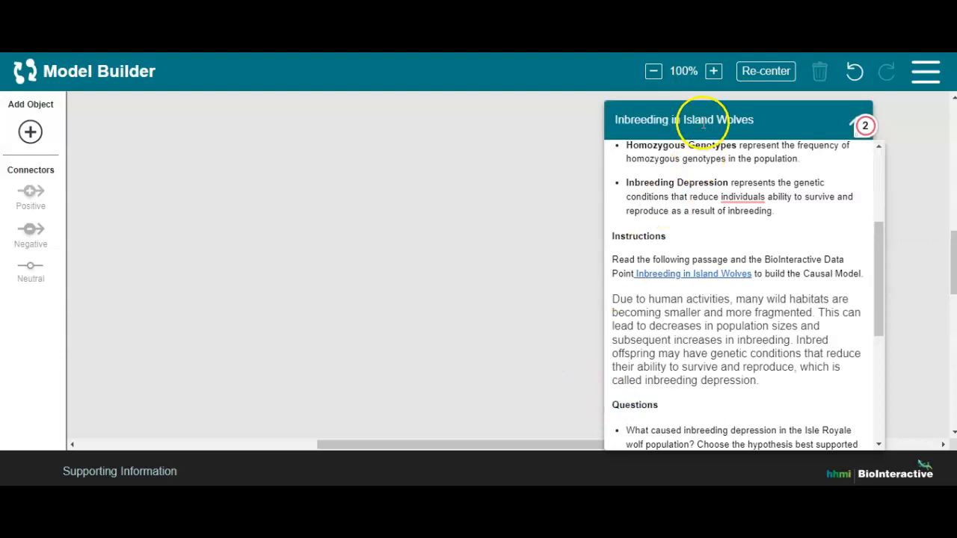
Examine the Inbreeding in Island Wolves Data Point page and highlight its paragraph on habitat fragmentation and inbreeding depression beside the model
click(674, 145)
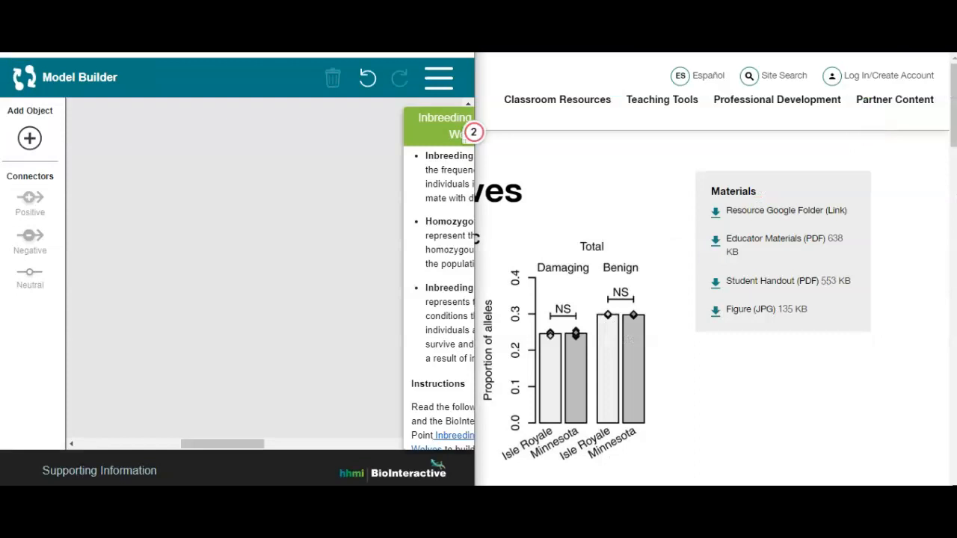
click(955, 114)
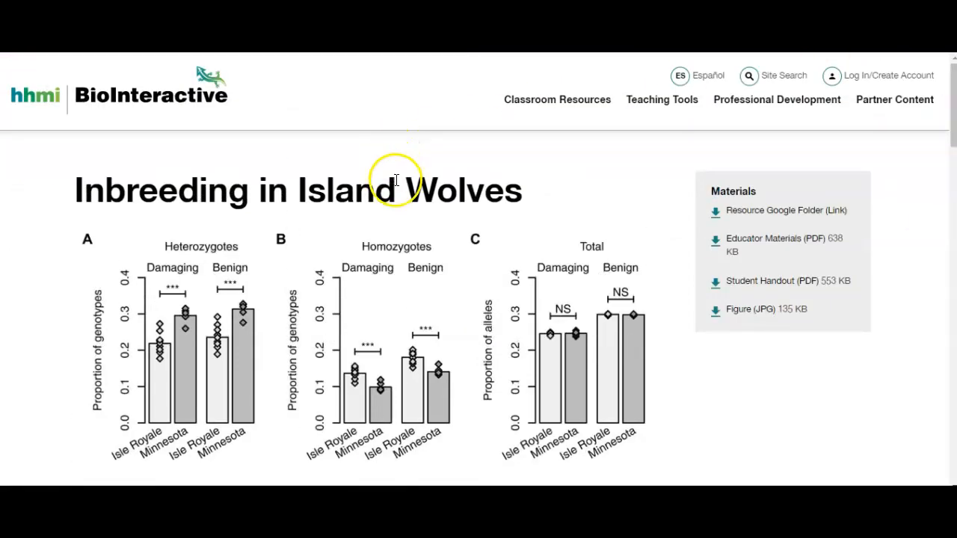
drag(953, 118, 944, 227)
drag(136, 261, 77, 215)
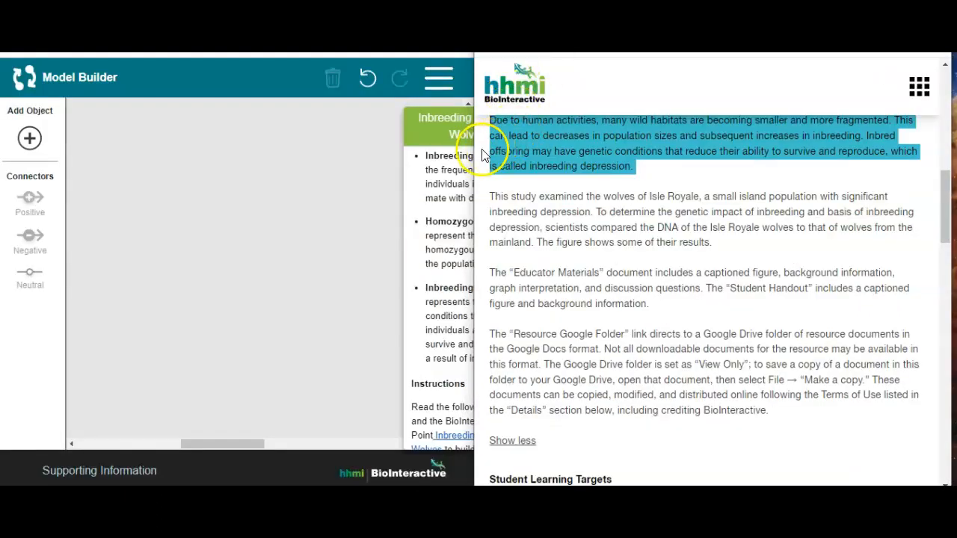
mouse_move(475, 152)
mouse_down()
mouse_move(523, 145)
mouse_move(477, 145)
mouse_up()
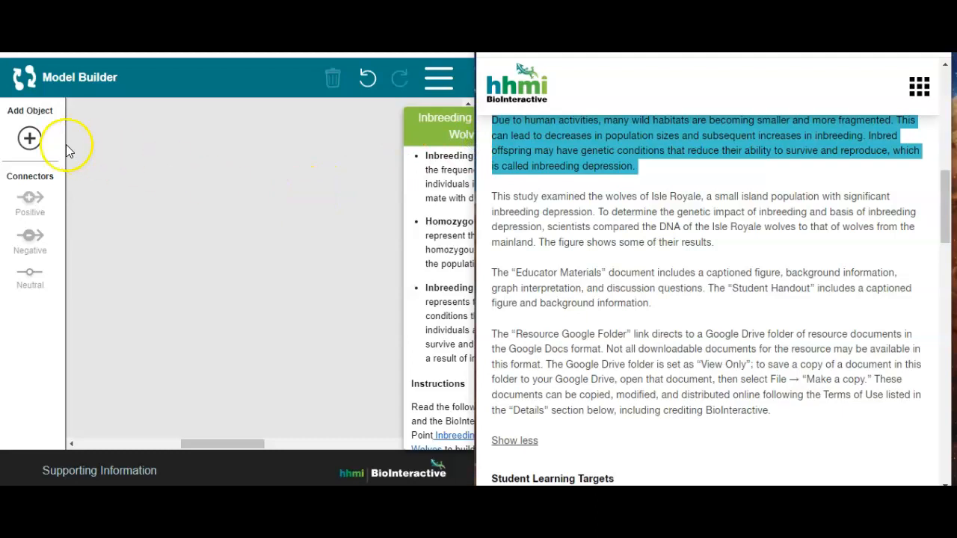
Add an object near the top of the canvas and name it "Fragmented Habitat"
click(30, 138)
drag(250, 279, 174, 181)
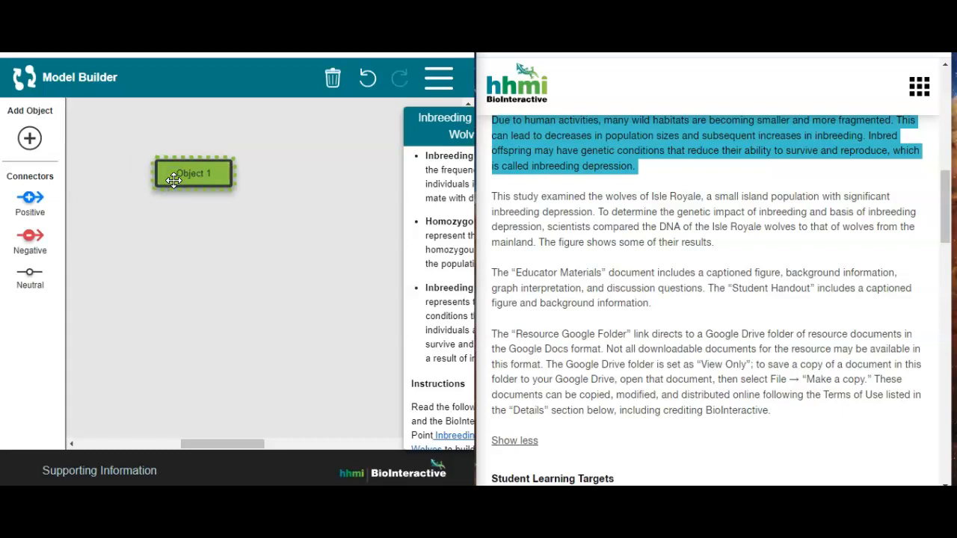
double_click(173, 180)
triple_click(175, 178)
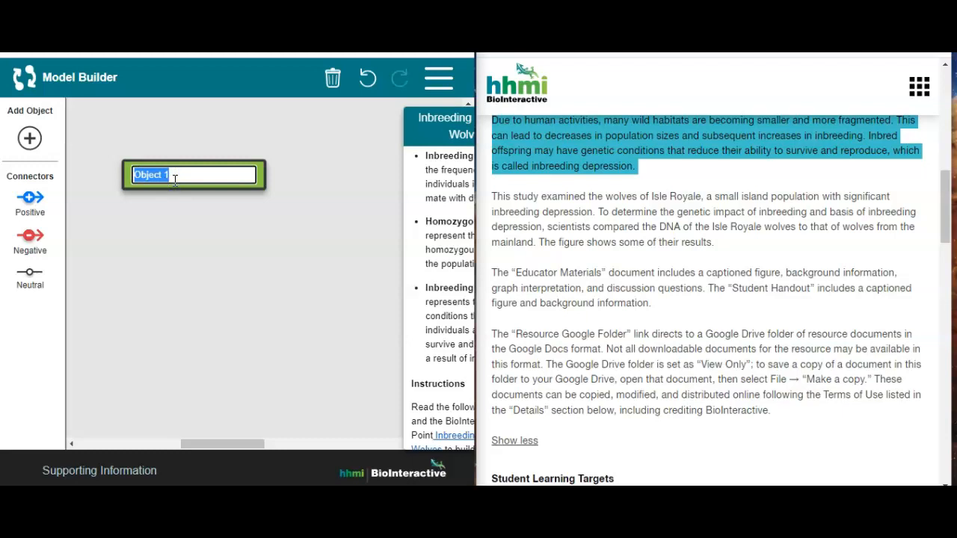
text(Fragment)
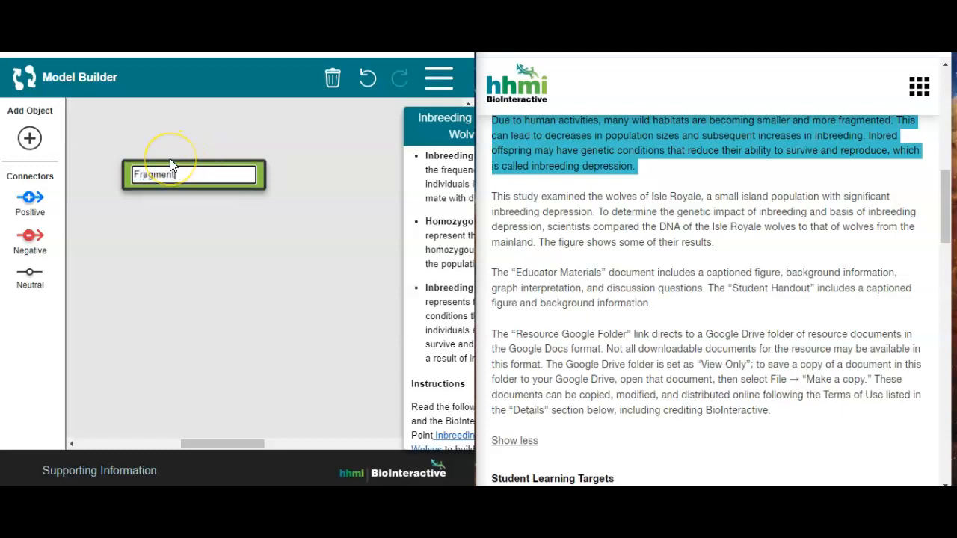
text(ed Habitat)
click(175, 120)
Add a second object below and to the right of Fragmented Habitat and name it "Wolf Population Size"
click(29, 139)
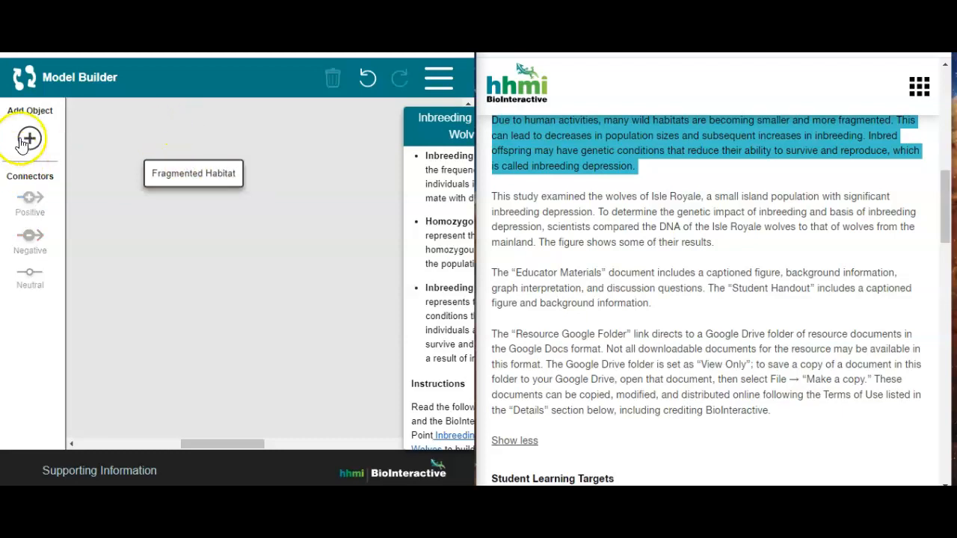
drag(275, 276, 307, 276)
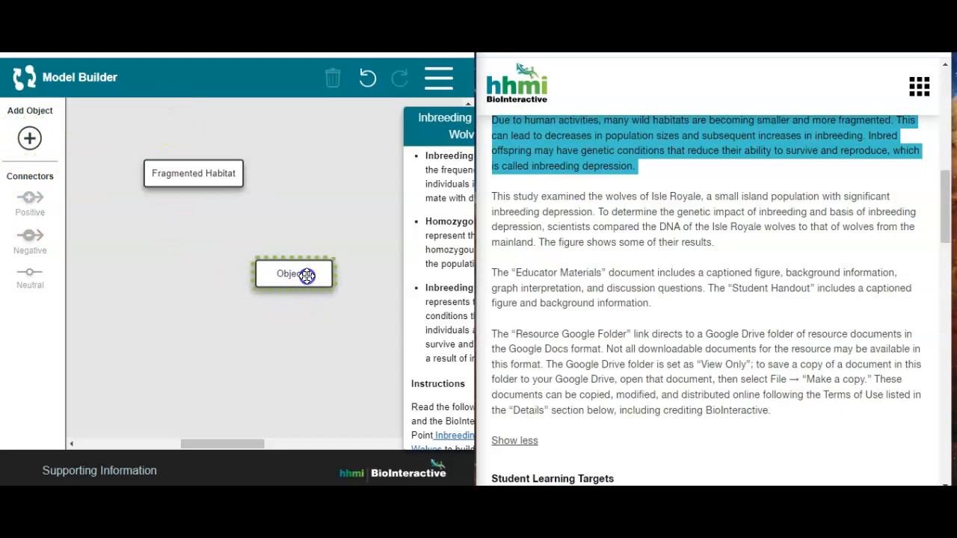
double_click(307, 276)
triple_click(308, 276)
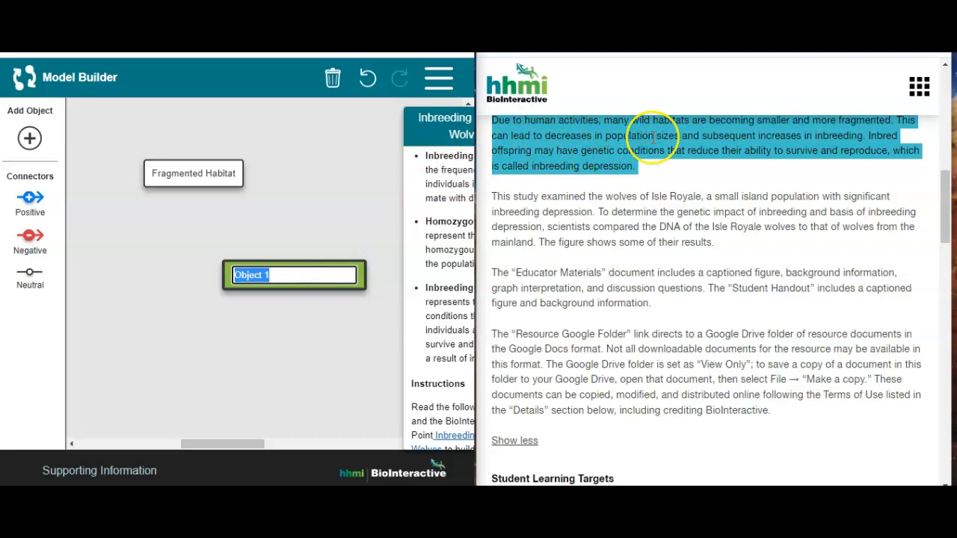
text(Wolf Population Size)
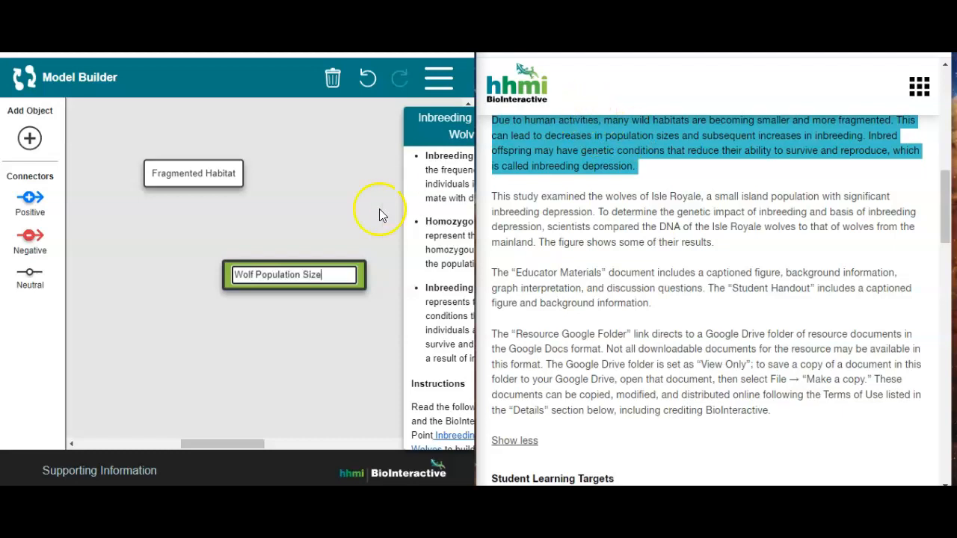
click(359, 211)
drag(299, 263, 302, 251)
Connect Fragmented Habitat to Wolf Population Size with a negative connector and bend it into an outward curve
click(210, 173)
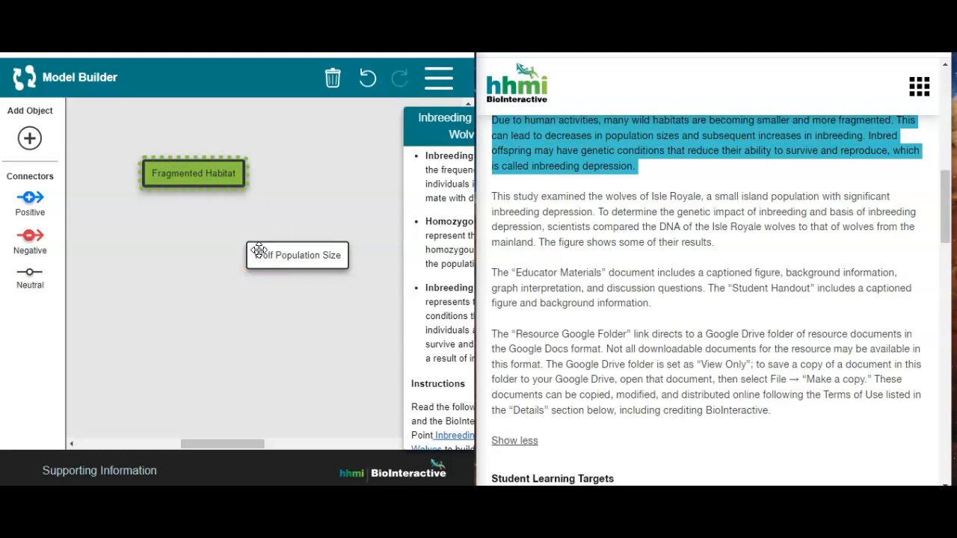
click(268, 164)
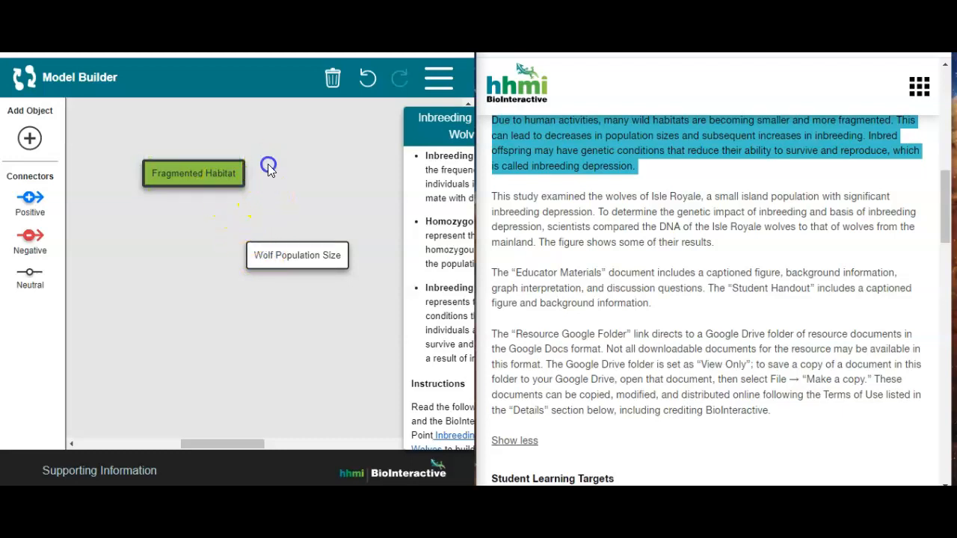
click(208, 168)
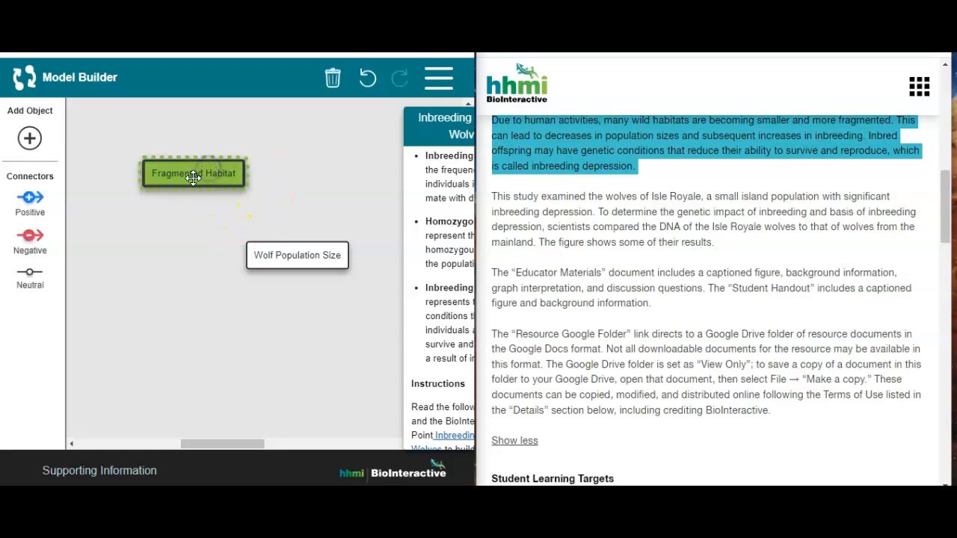
click(30, 235)
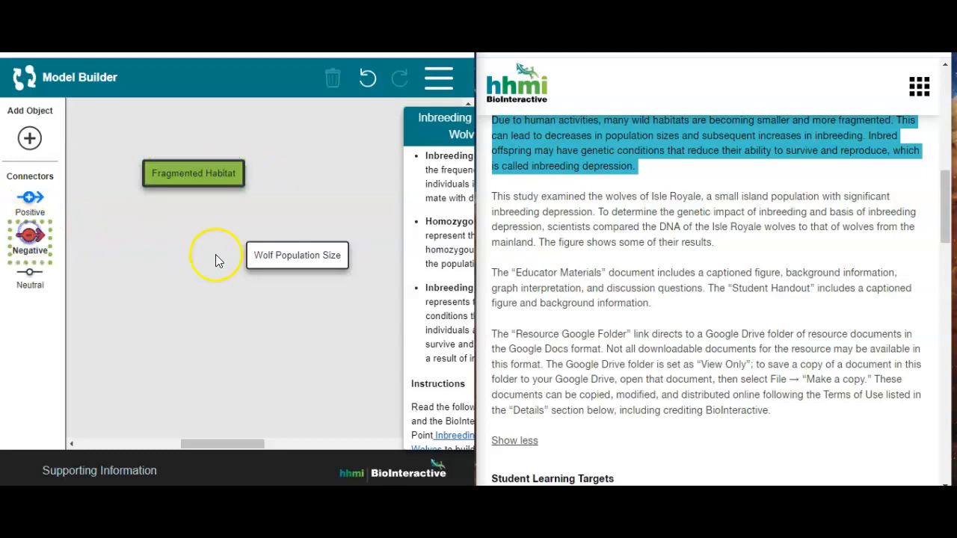
click(283, 251)
drag(244, 217, 279, 212)
click(329, 191)
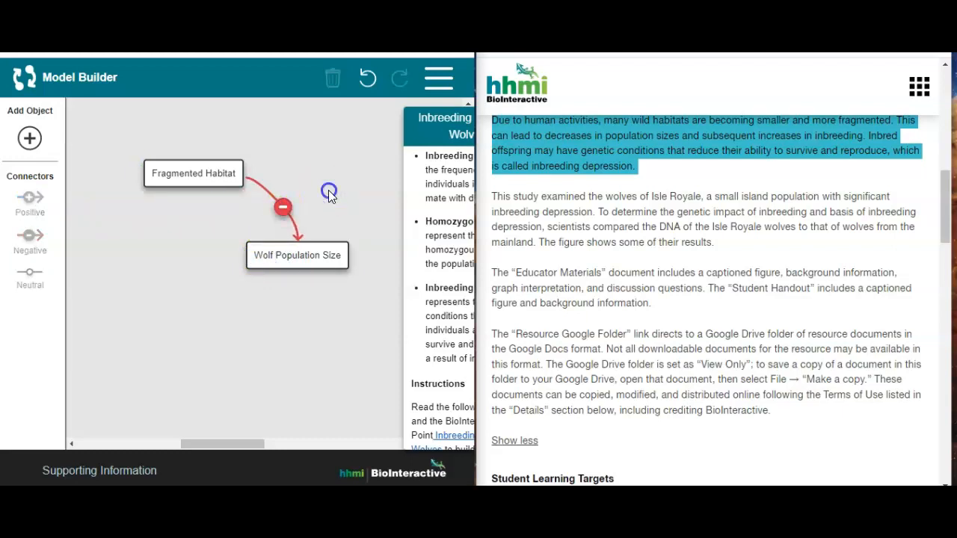
Highlight the passage on subsequent increases in inbreeding, and add an object named "Inbreeding" below Wolf Population Size
click(620, 155)
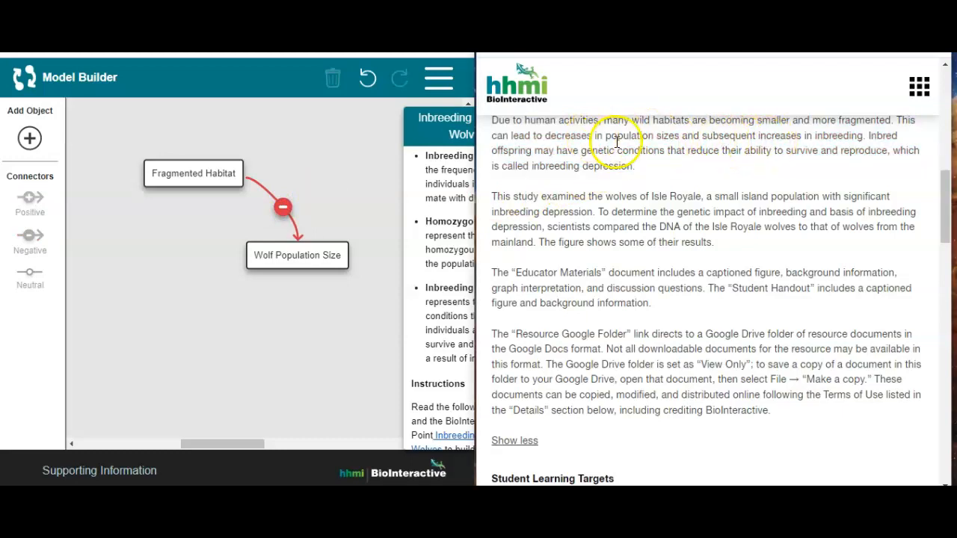
drag(682, 136, 864, 135)
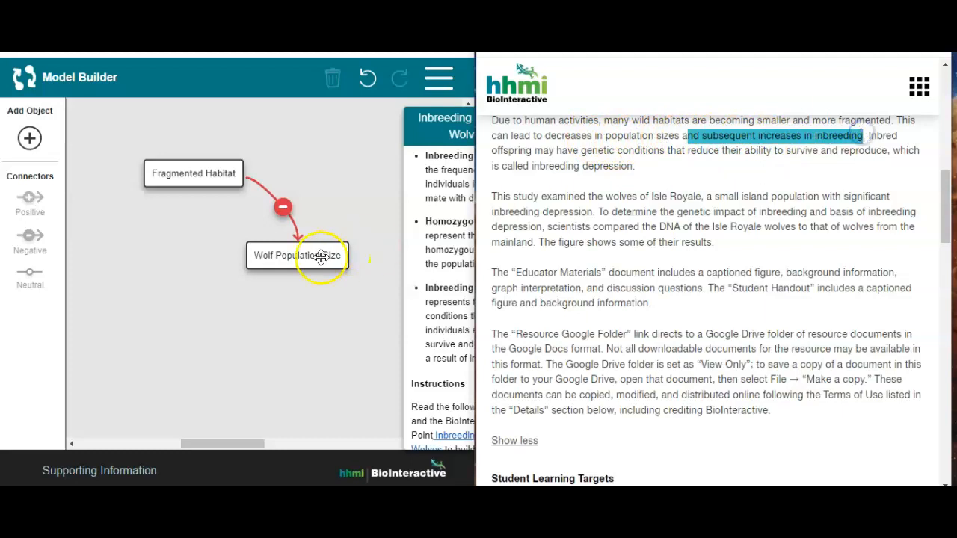
click(261, 329)
click(30, 137)
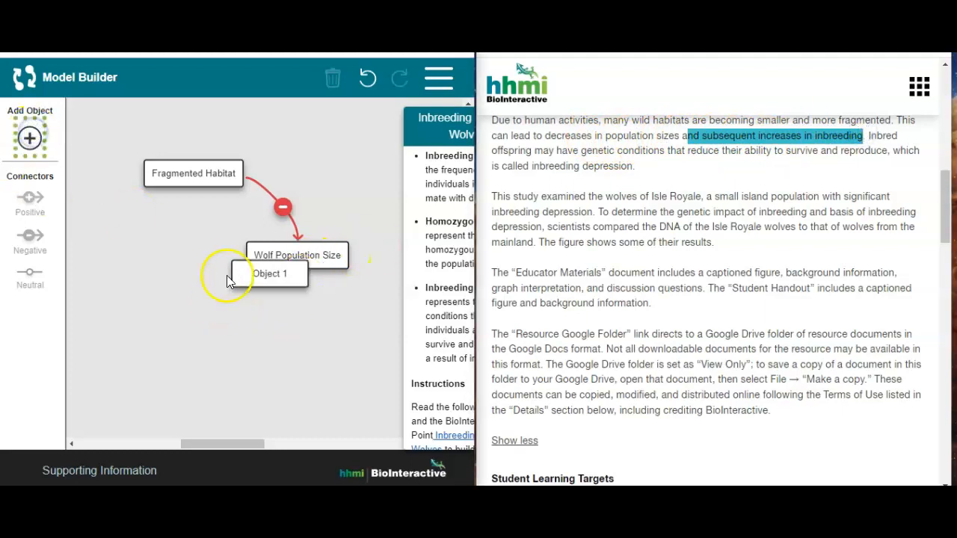
drag(252, 273, 283, 338)
click(282, 340)
triple_click(283, 339)
text(Inbreeding)
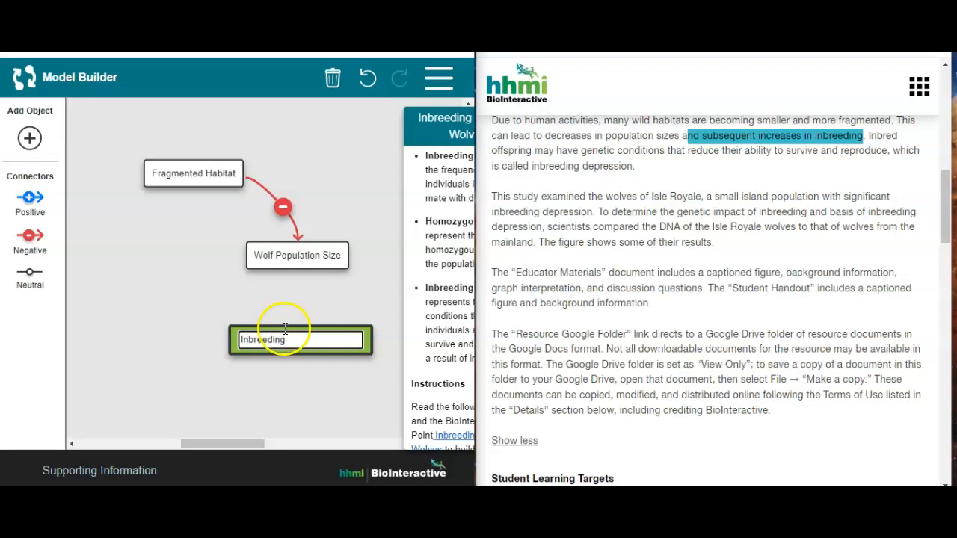
click(283, 291)
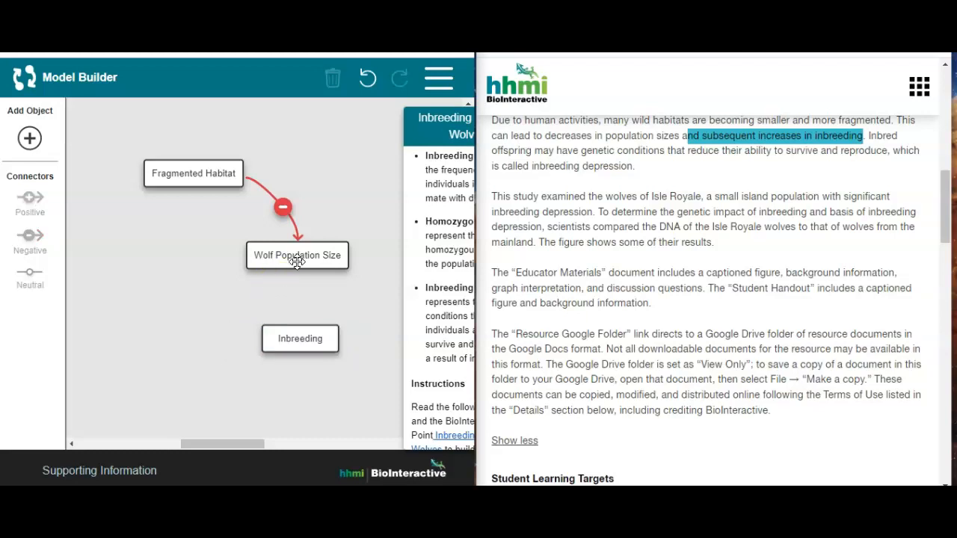
drag(304, 336, 311, 353)
Connect Wolf Population Size to Inbreeding with a negative connector and bend it into an outward curve
click(304, 258)
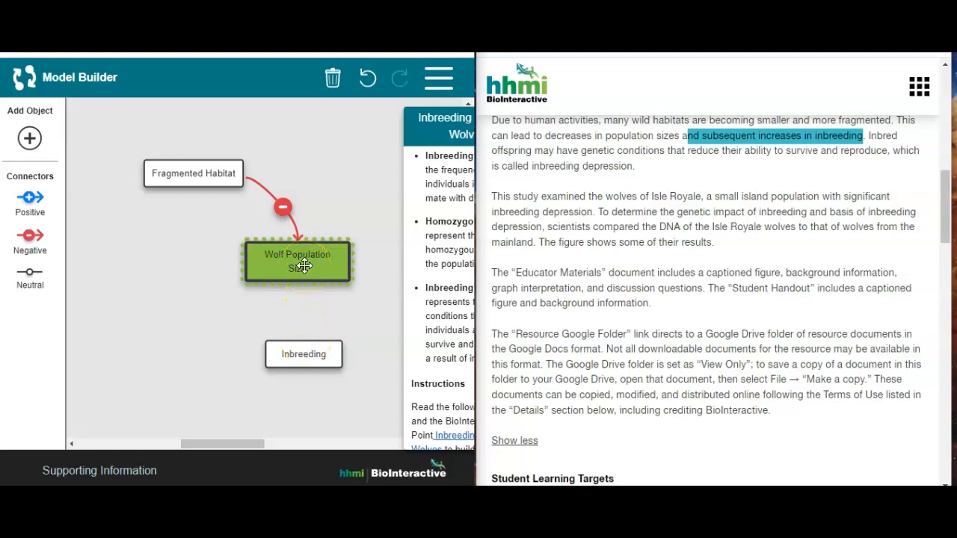
click(30, 238)
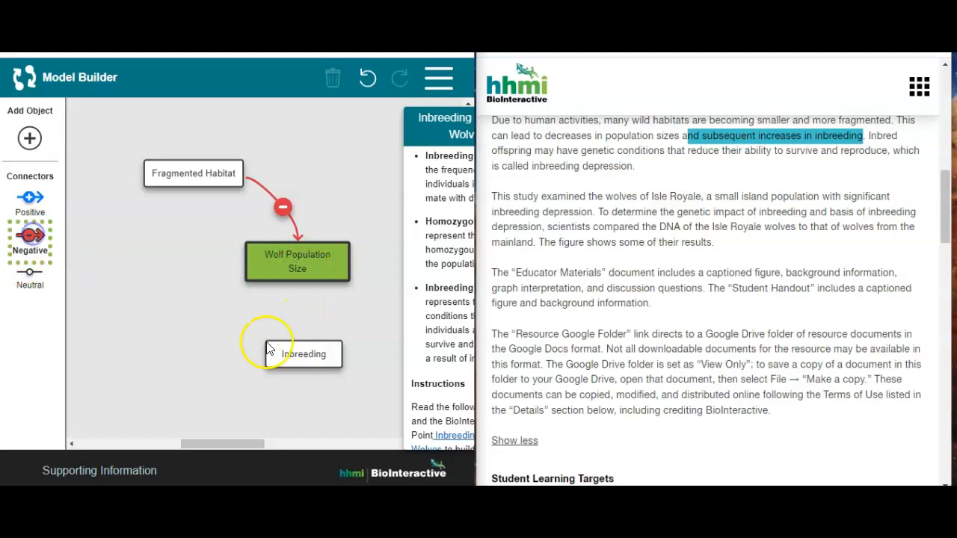
click(304, 357)
drag(323, 295, 373, 291)
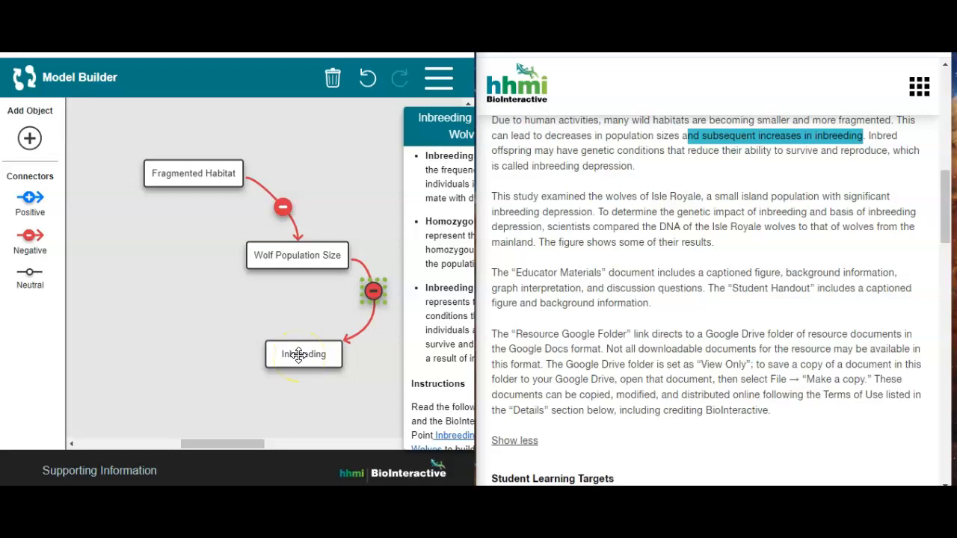
click(293, 306)
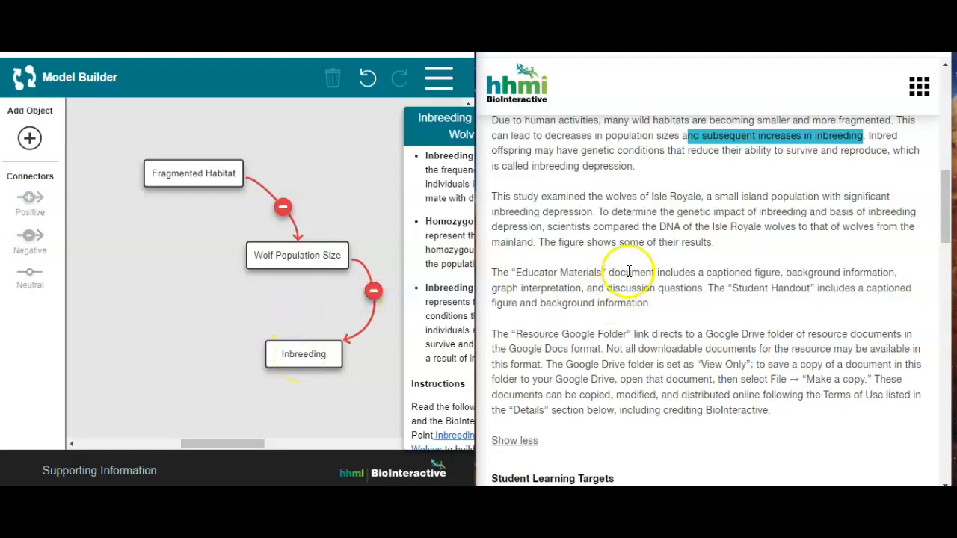
Check the sentence on inbred offspring in the Data Point and return to the genotype and allele graphs
mouse_move(869, 135)
mouse_down()
mouse_move(826, 152)
mouse_move(705, 143)
mouse_move(692, 155)
mouse_move(872, 151)
mouse_up()
drag(947, 207, 947, 108)
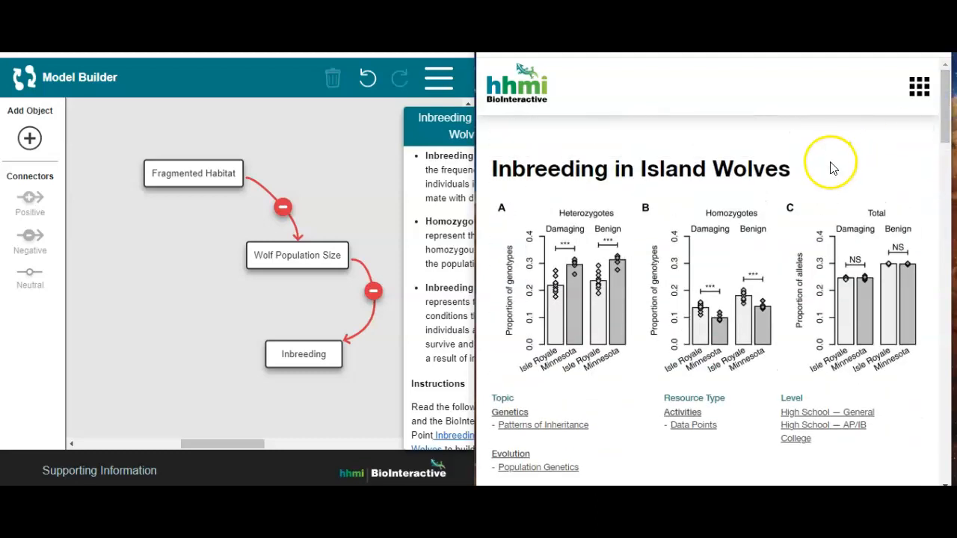
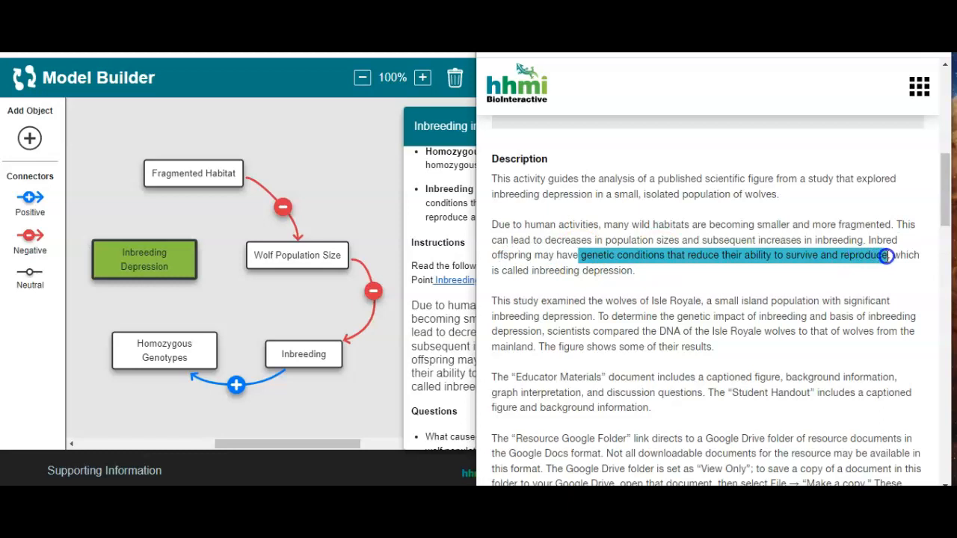
Connect Homozygous Genotypes to Inbreeding Depression with a positive connector
click(247, 305)
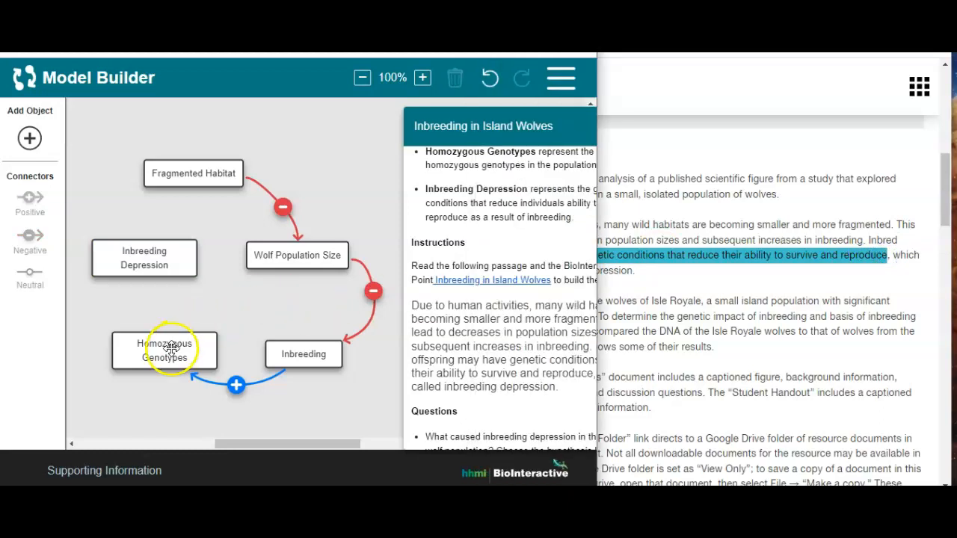
click(166, 347)
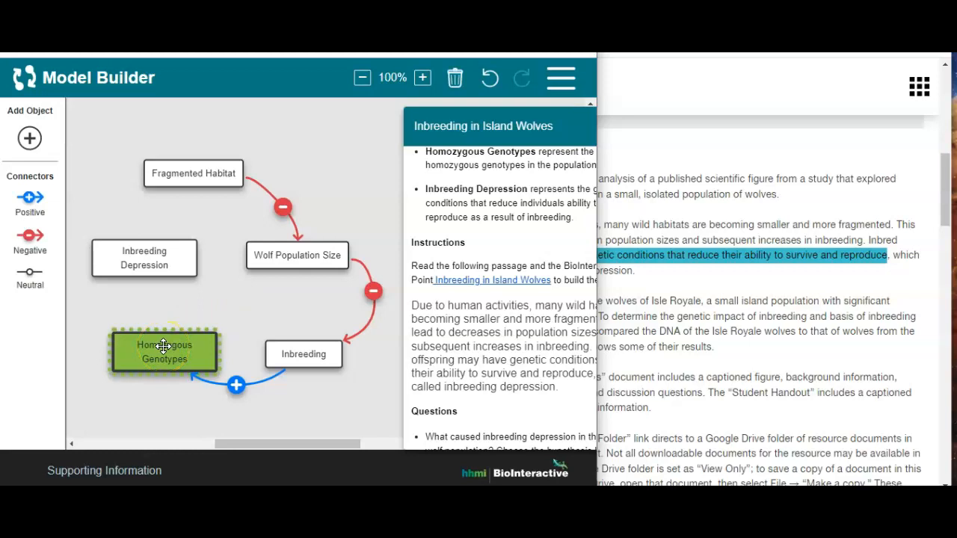
click(30, 198)
click(145, 262)
click(147, 307)
drag(148, 307, 146, 308)
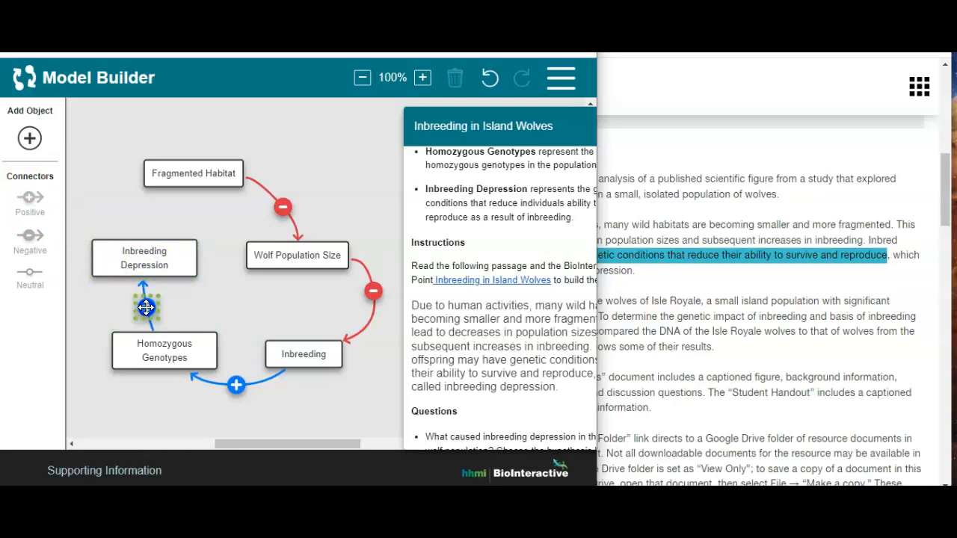
click(180, 308)
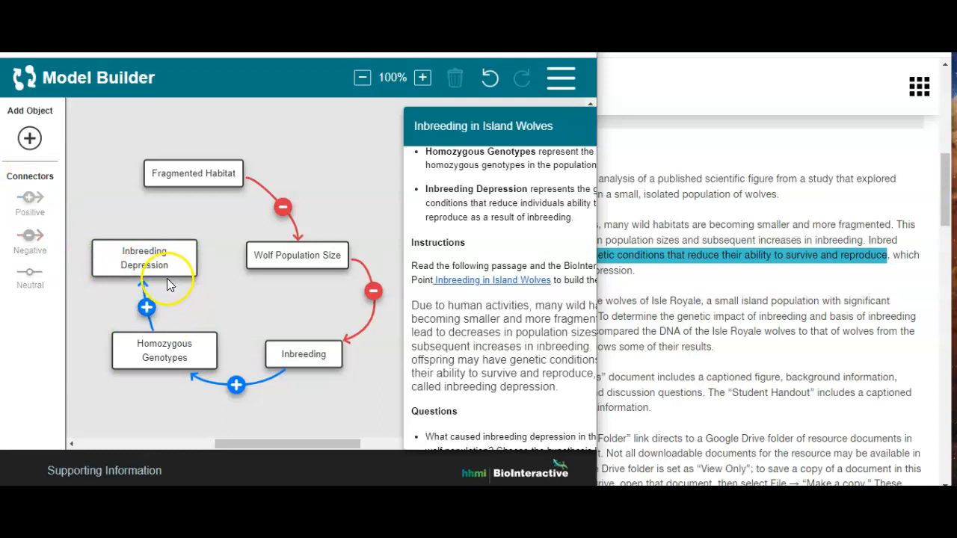
Connect Inbreeding Depression to Wolf Population Size with a negative connector arched upward, and tighten the curve between Wolf Population Size and Inbreeding
click(160, 257)
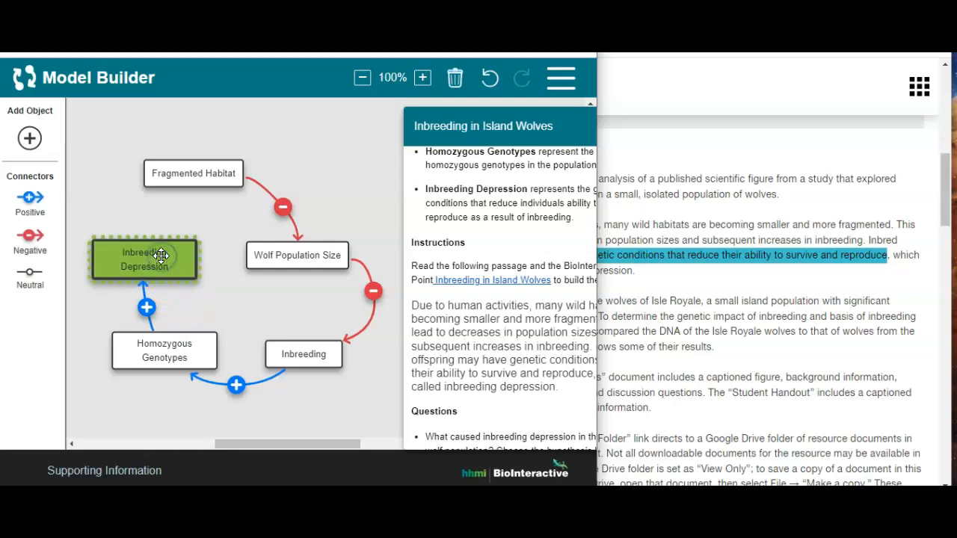
click(32, 201)
click(45, 236)
click(272, 257)
click(221, 250)
drag(221, 250, 220, 230)
drag(373, 291, 363, 308)
click(305, 306)
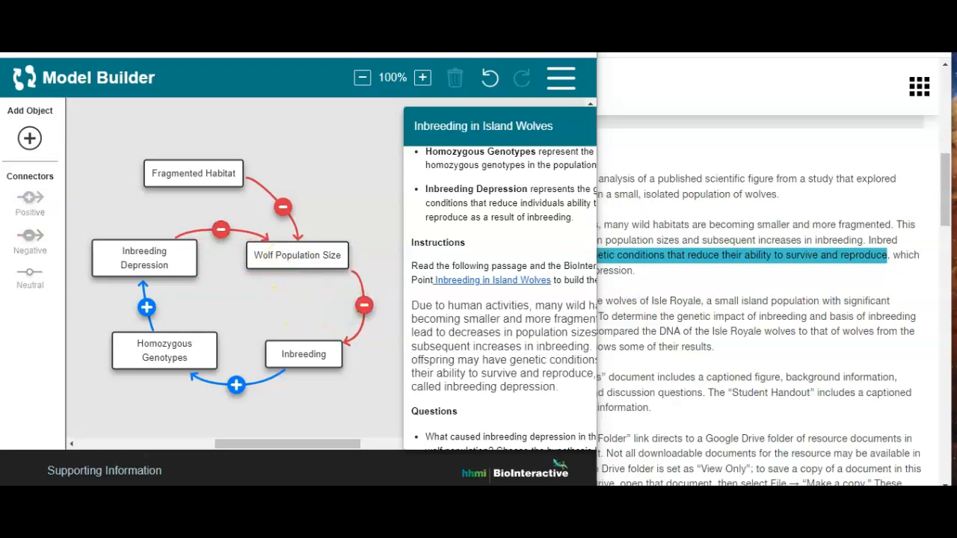
Maximize the Model Builder window and choose to save a ZIP file with models for students or the Grading Tool
key(super+Up)
click(387, 135)
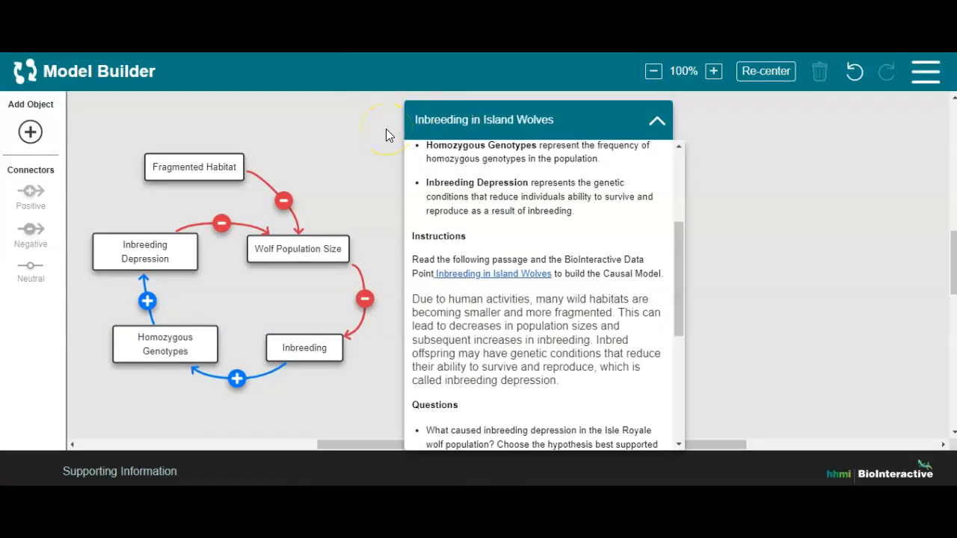
click(926, 71)
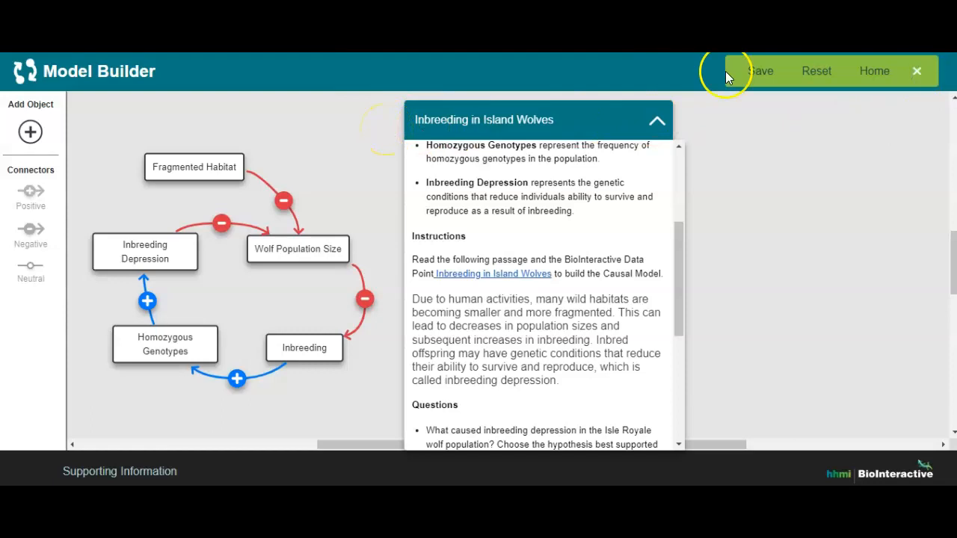
click(759, 72)
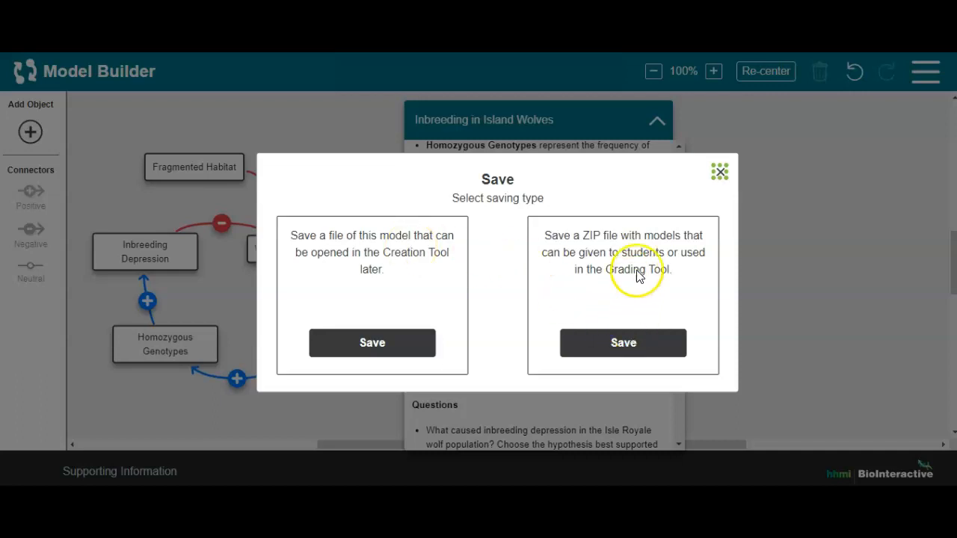
click(618, 342)
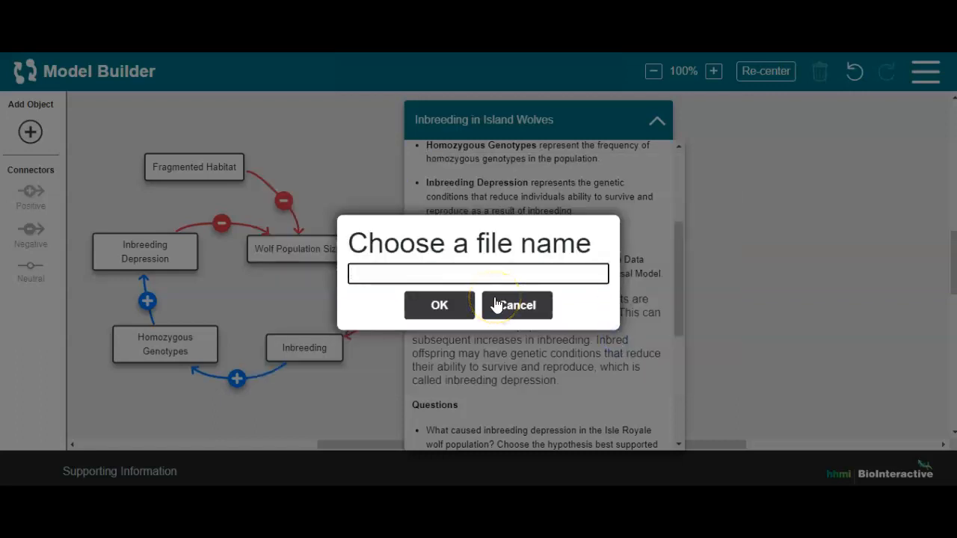
Name the file "Inbreeding in Island Wolves" and save the ZIP in the MB Video folder
text(INbree)
key(BackSpace)
key(BackSpace)
key(BackSpace)
key(BackSpace)
text(Inbreeding in Isl)
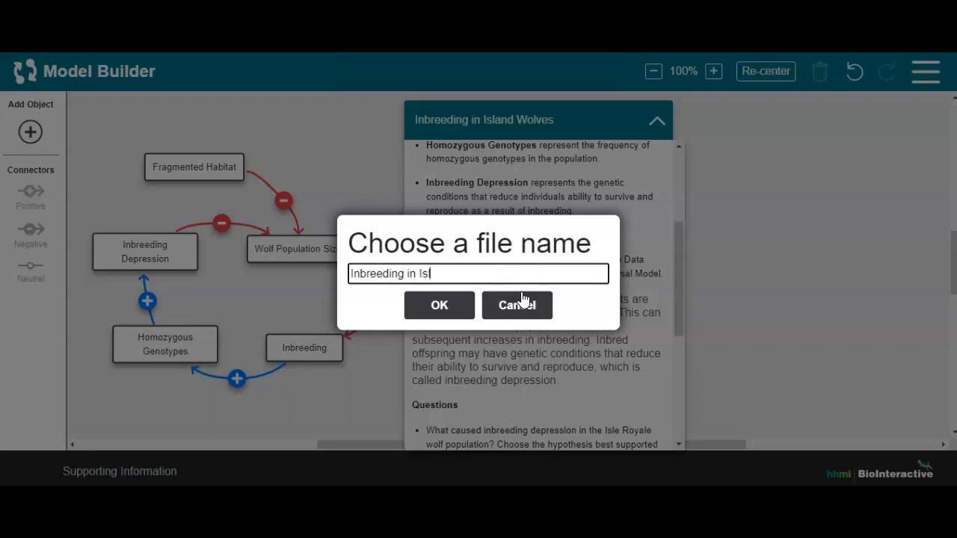
text(and Wolves v1)
click(442, 309)
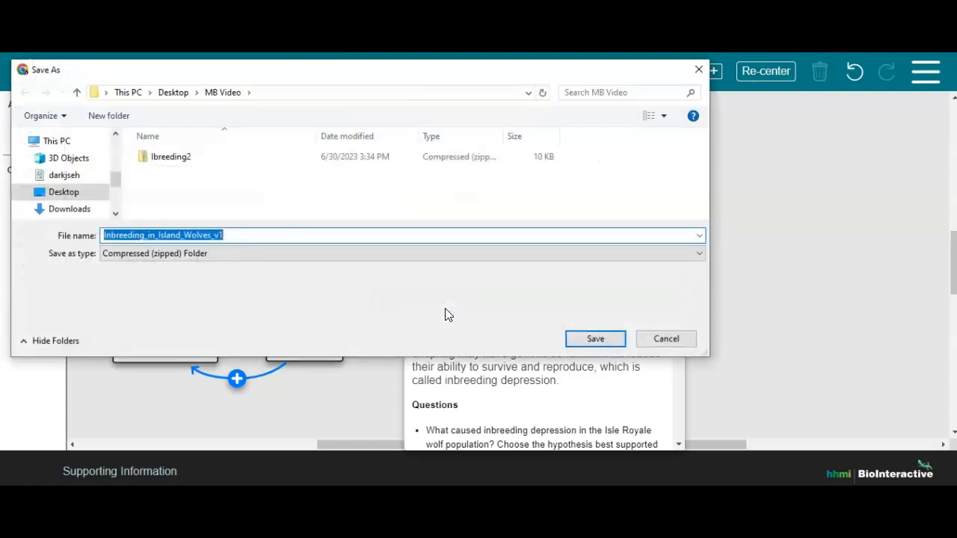
click(590, 337)
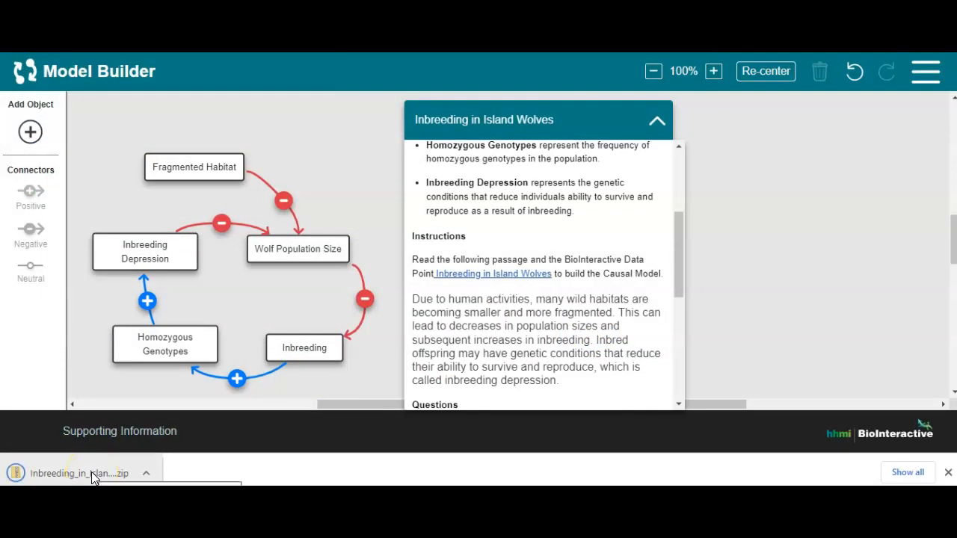
Show the downloaded ZIP in its folder and extract all its files there
right_click(91, 474)
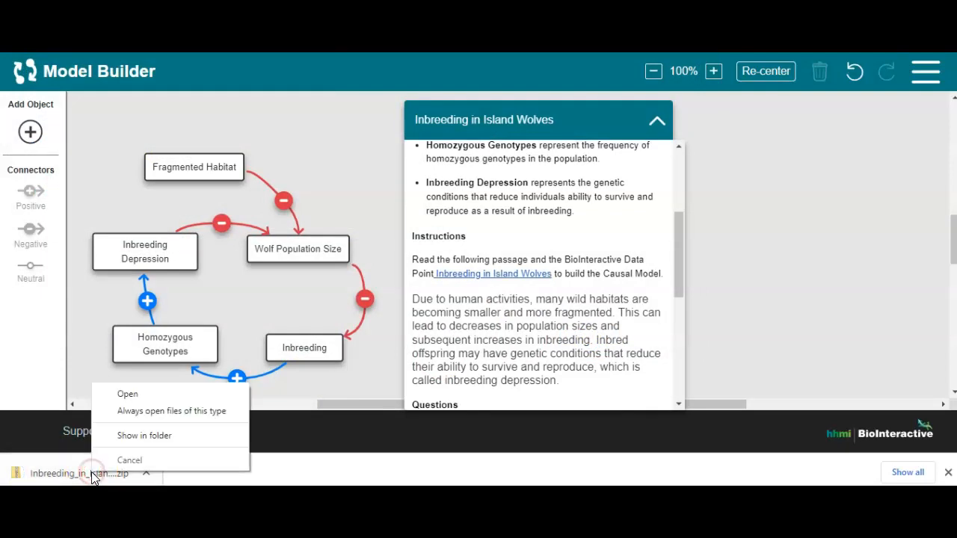
click(118, 440)
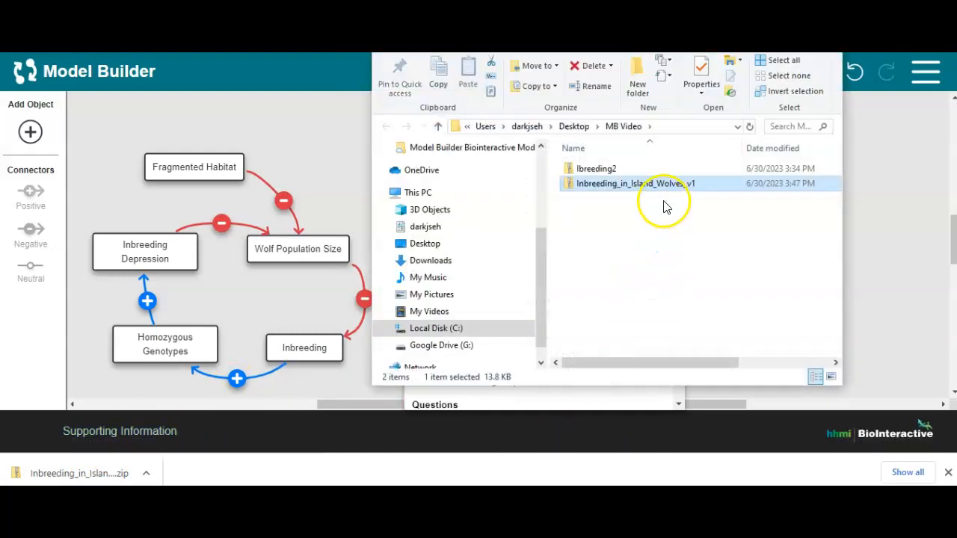
right_click(663, 182)
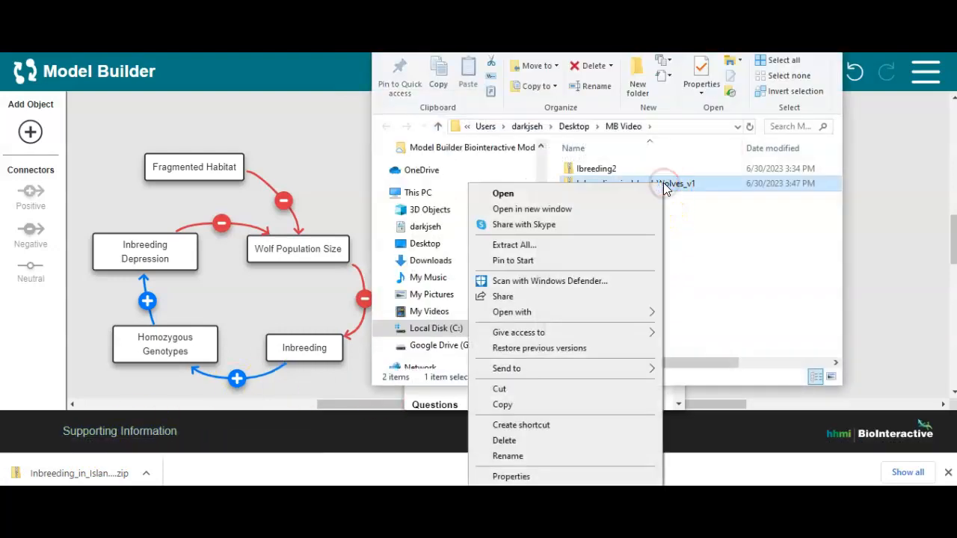
click(587, 245)
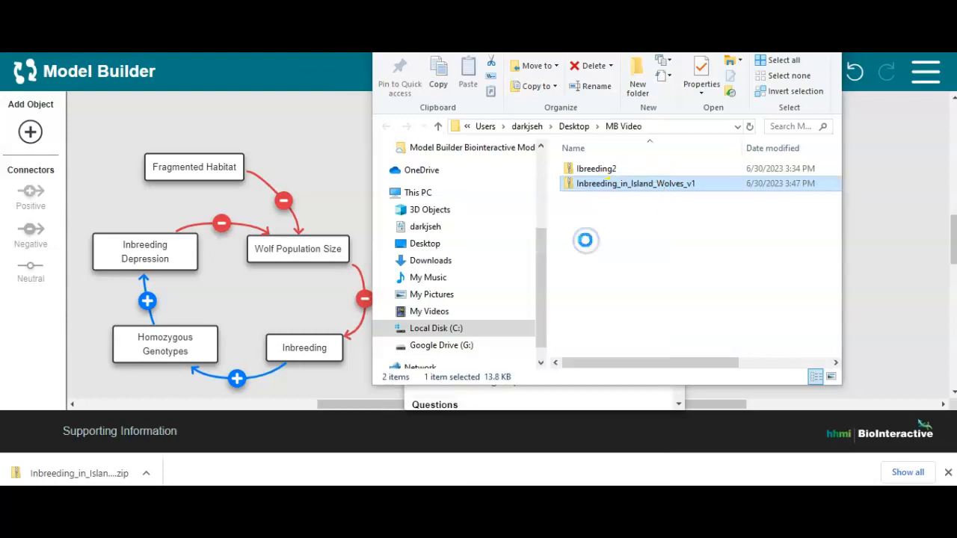
click(608, 379)
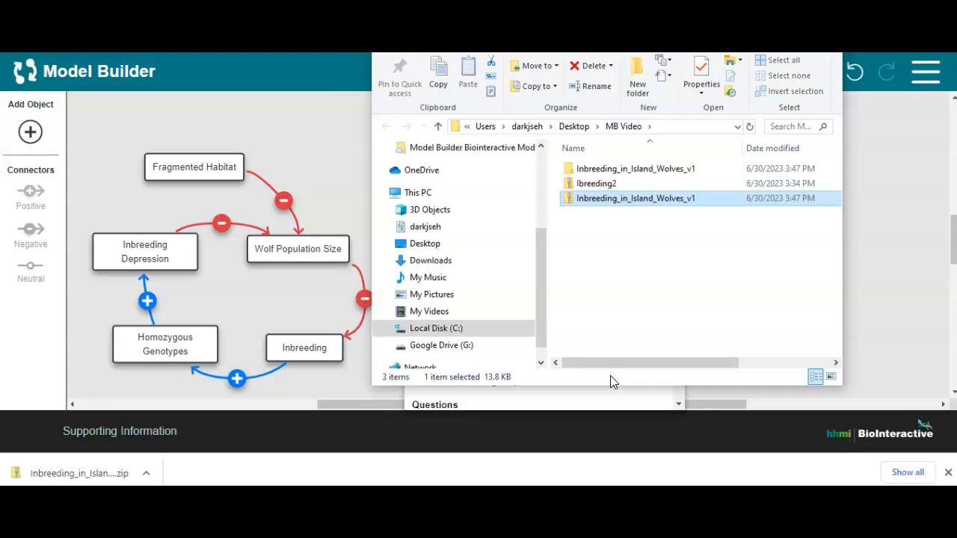
Open the extracted Inbreeding_in_Island_Wolves_v1 folder in a maximized window and widen the name column to read the full file names
double_click(642, 170)
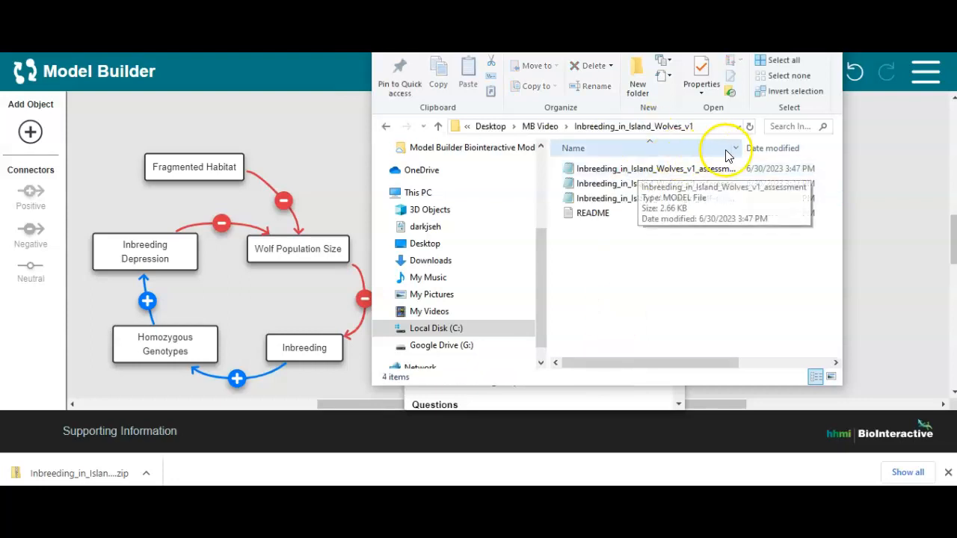
click(790, 16)
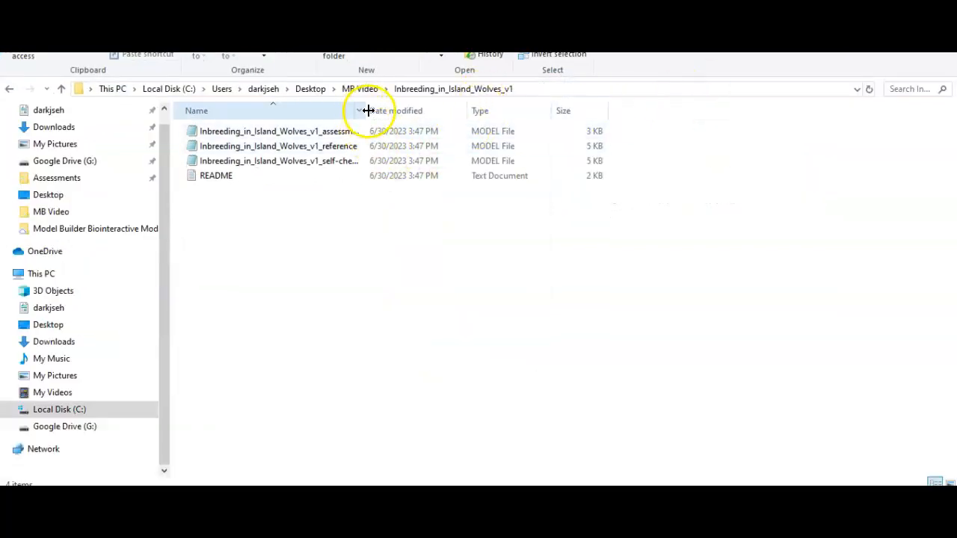
drag(371, 110, 445, 112)
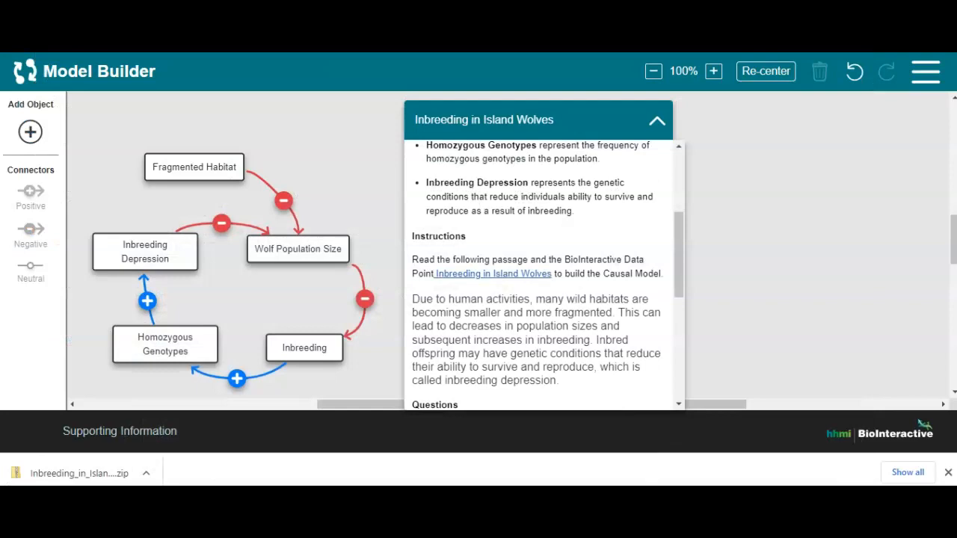
Switch to the Google Classroom assignment and attach Inbreeding_in_Island_Wolves_v1_self-check from the extracted folder
click(873, 153)
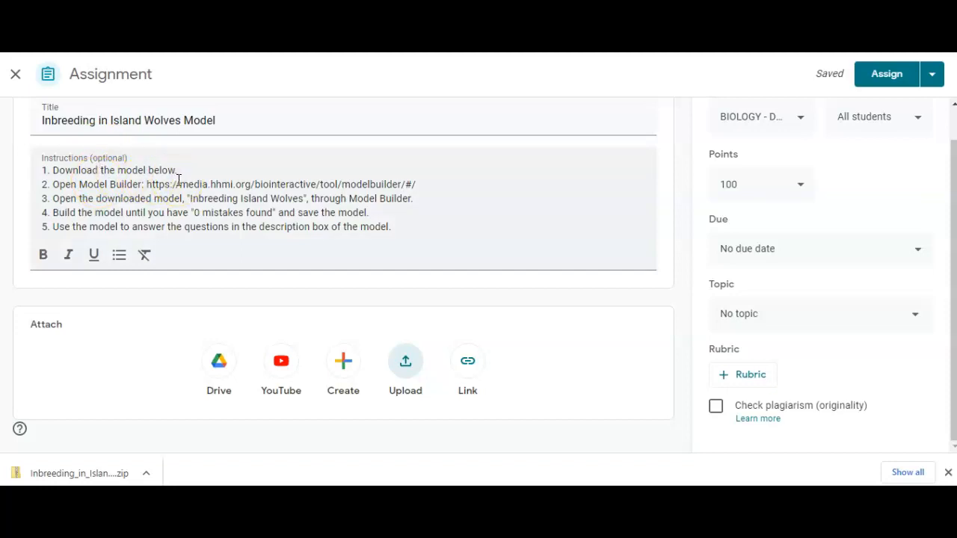
click(405, 365)
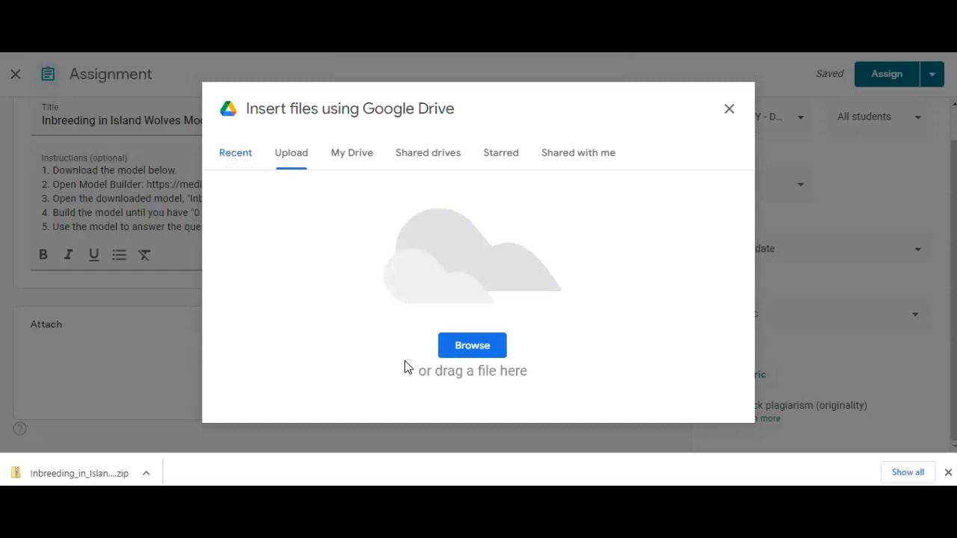
click(469, 347)
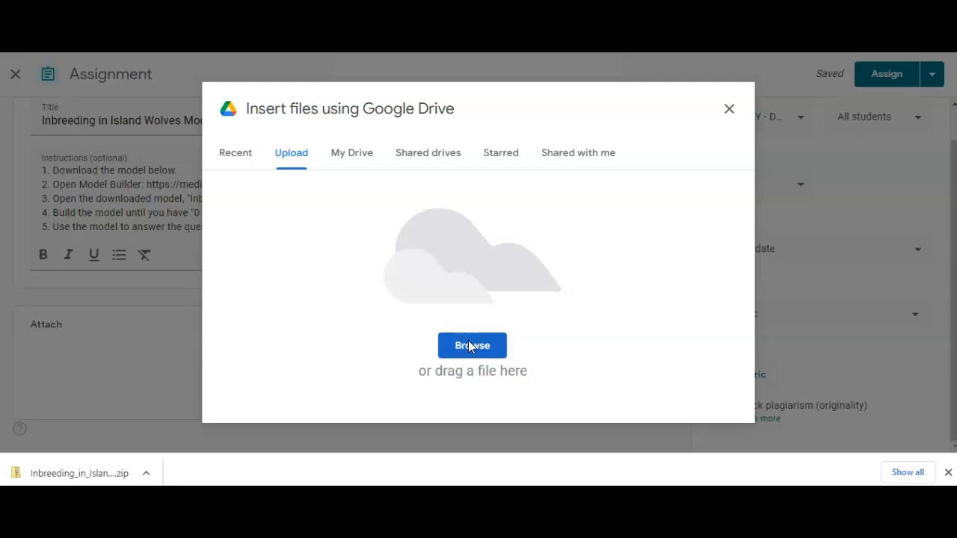
double_click(256, 165)
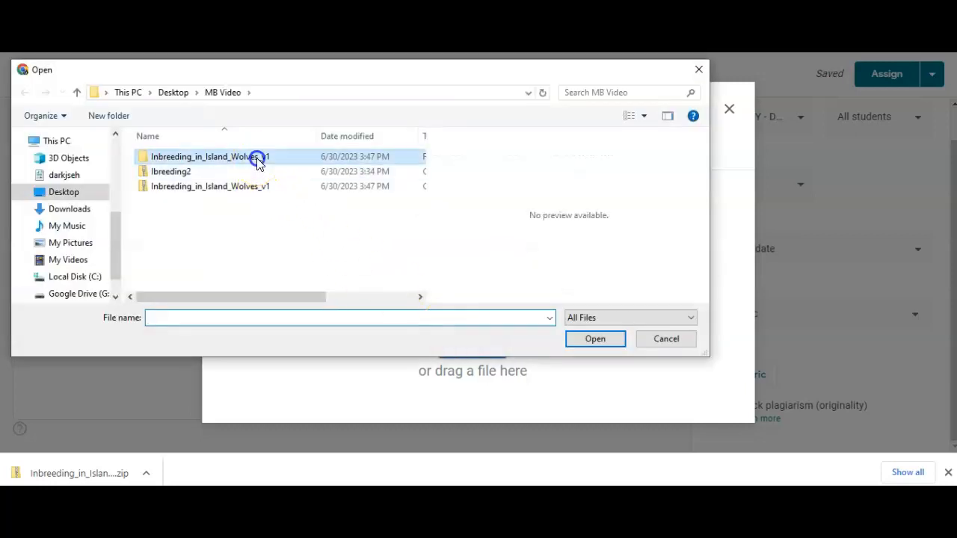
click(253, 188)
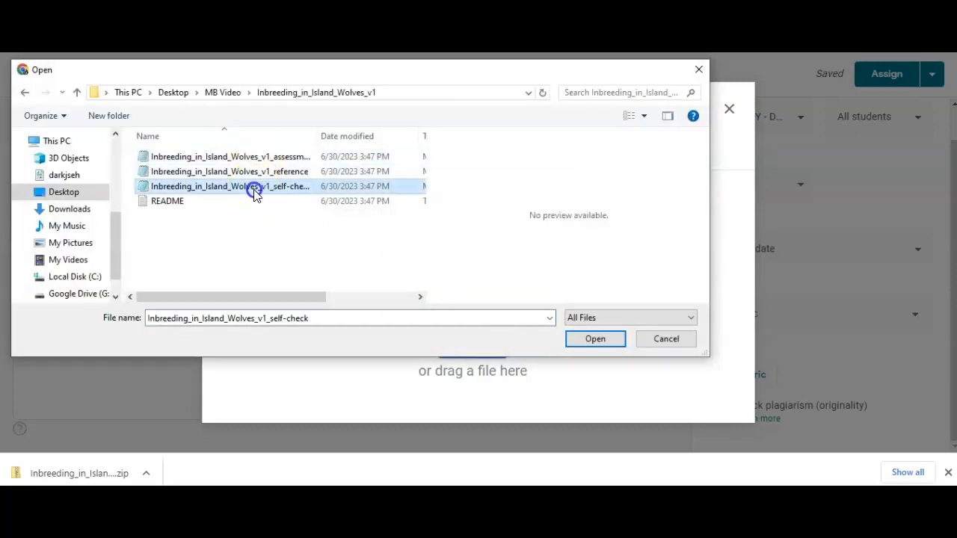
click(596, 340)
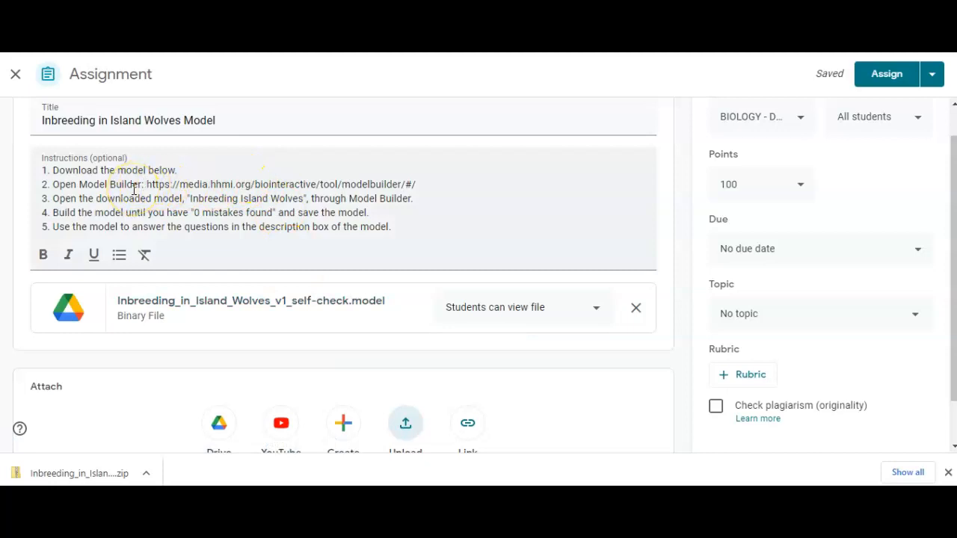
Assign the Inbreeding in Island Wolves Model to all students and expand the posted assignment
click(159, 188)
click(890, 75)
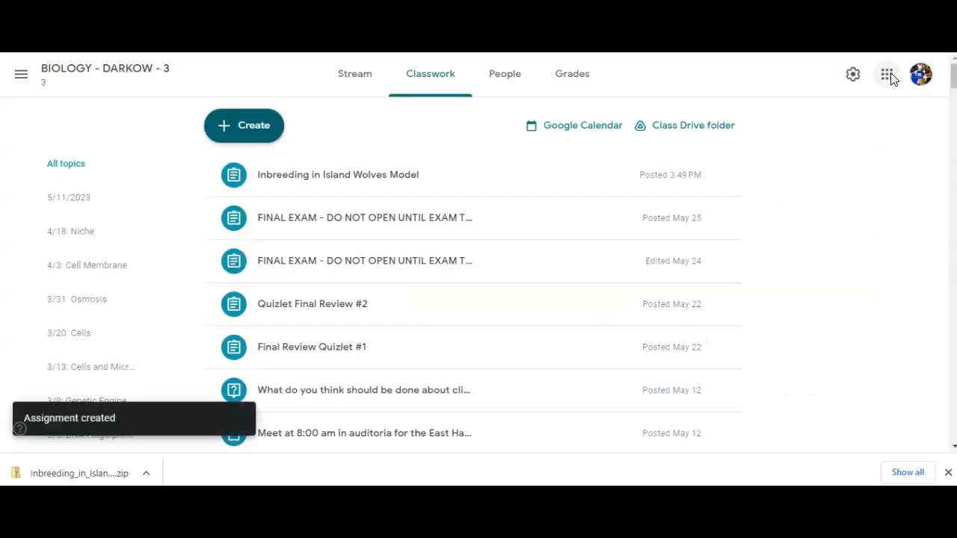
click(381, 178)
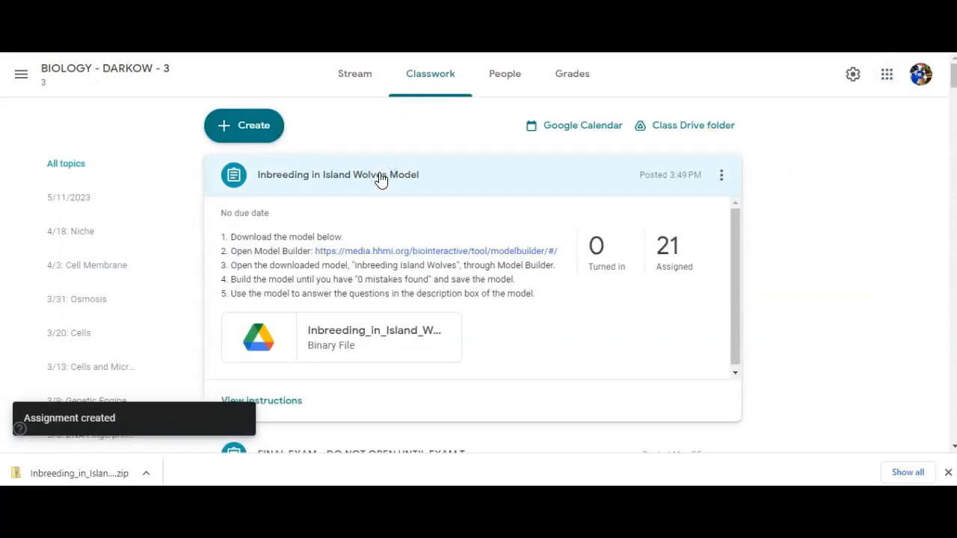
Open the assignment's attached self-check model file and download it to the MB Video folder
click(365, 340)
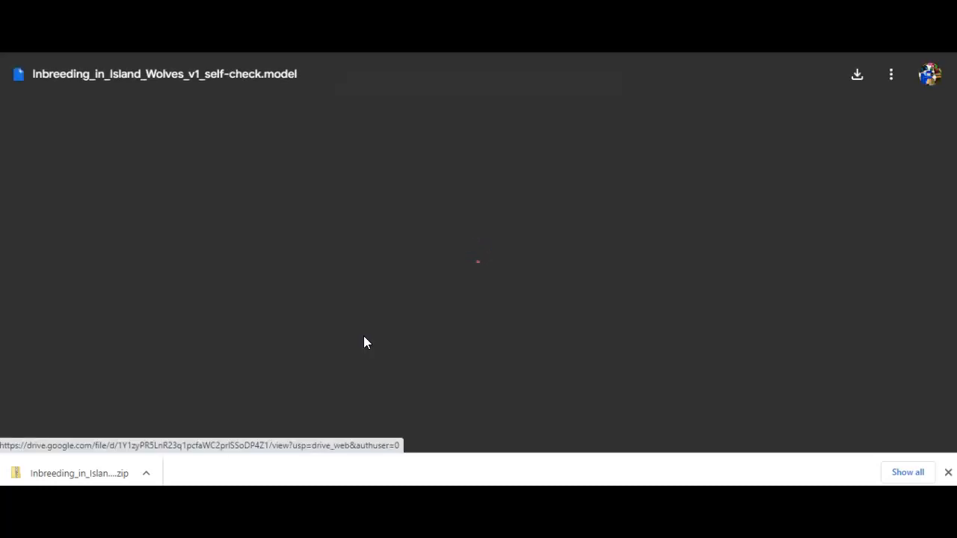
click(466, 222)
click(479, 217)
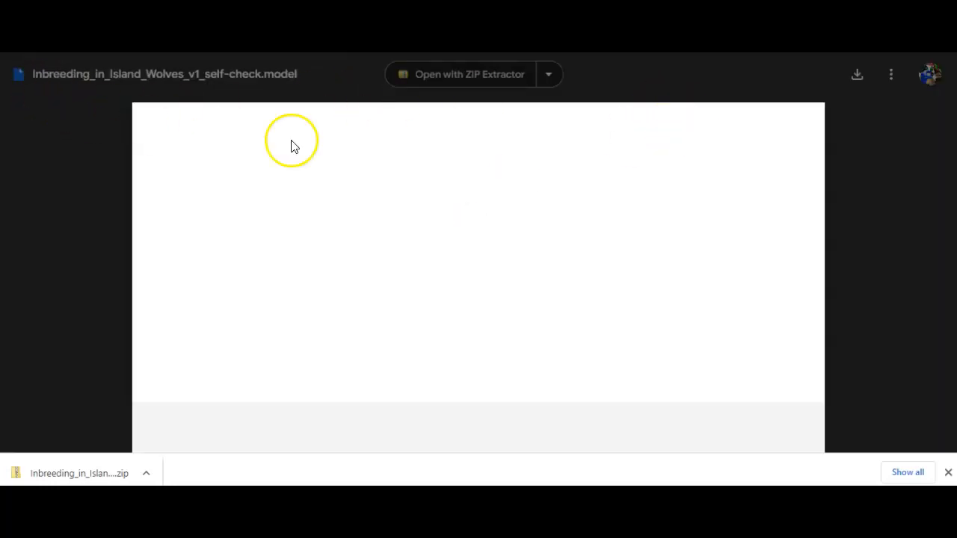
click(810, 119)
click(411, 229)
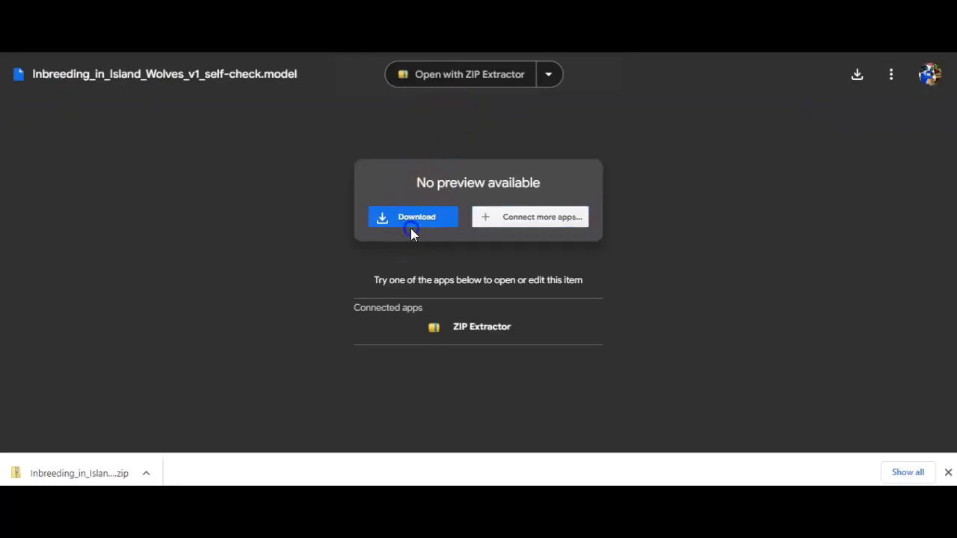
click(413, 217)
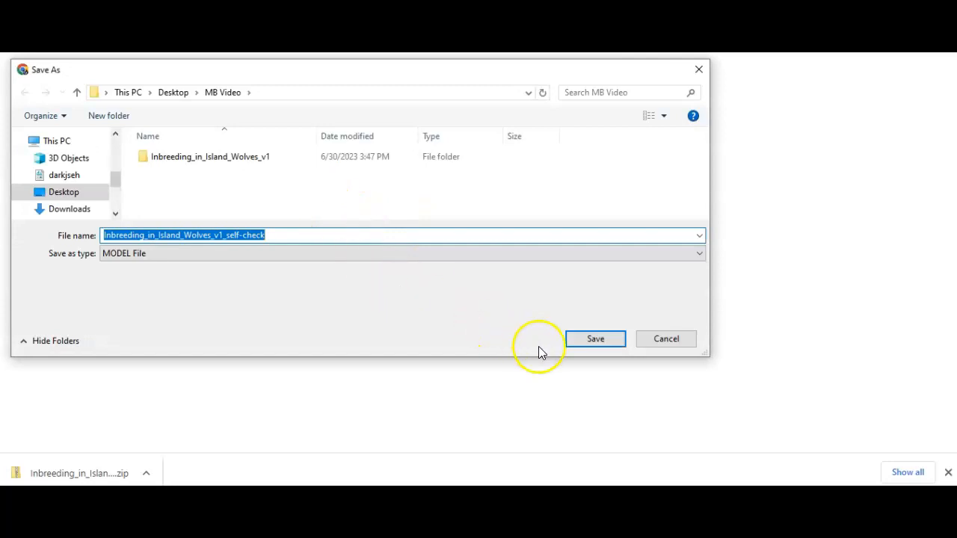
click(587, 343)
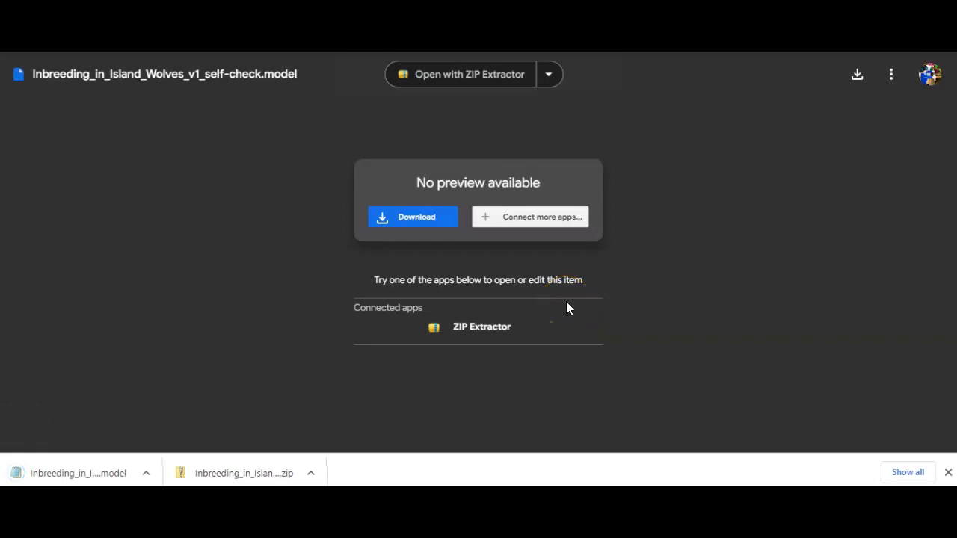
Close the attached file's preview and open Model Builder from the link in the assignment instructions
key(ctrl+w)
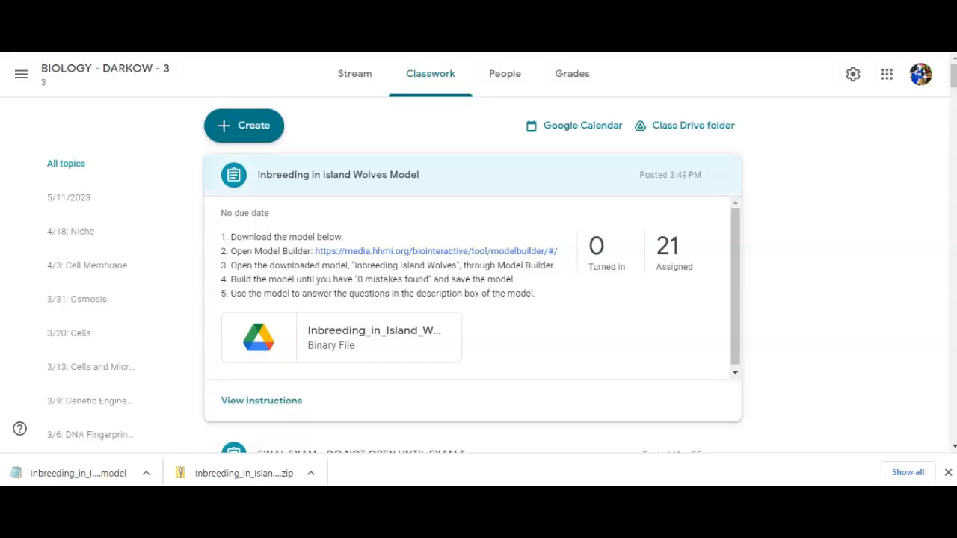
click(360, 252)
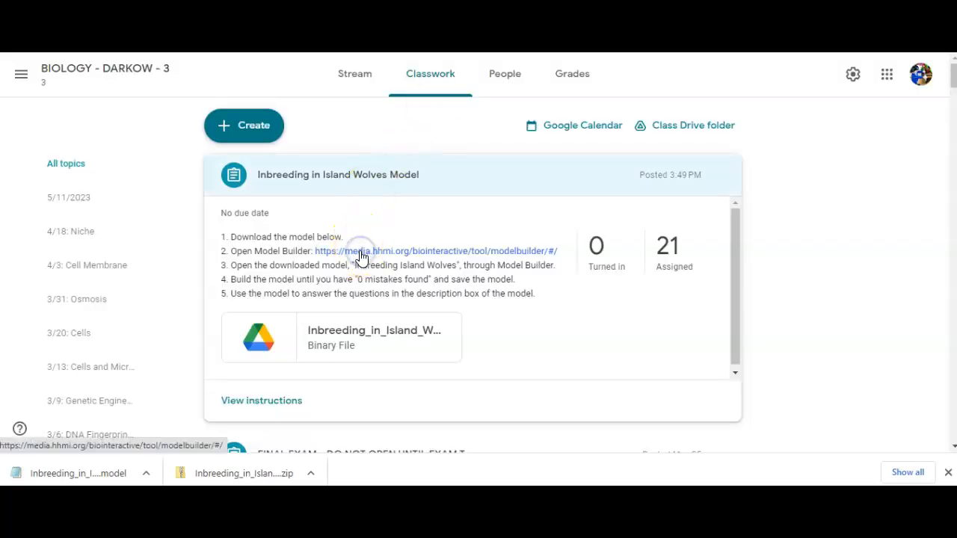
click(400, 260)
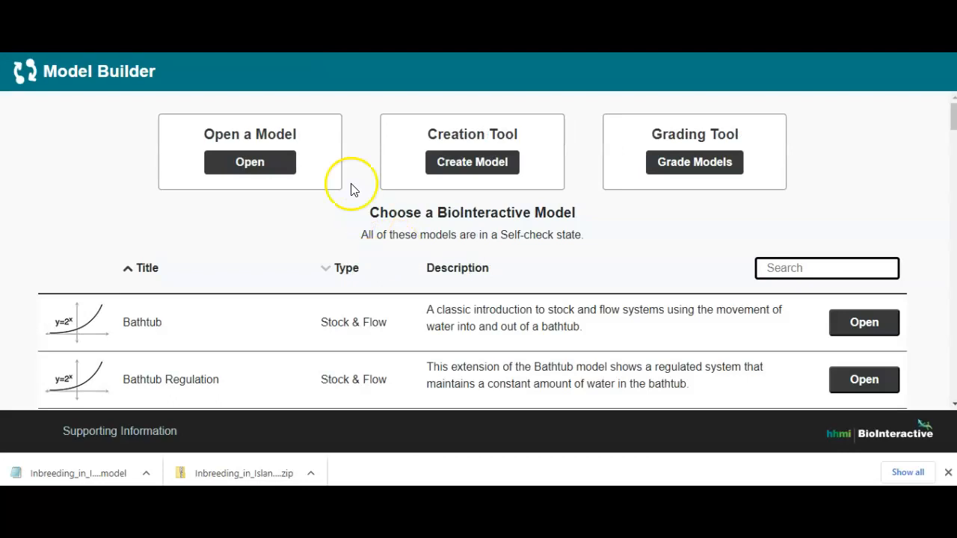
Open the downloaded Inbreeding_in_Island_Wolves_v1_self-check model from the MB Video folder
click(269, 162)
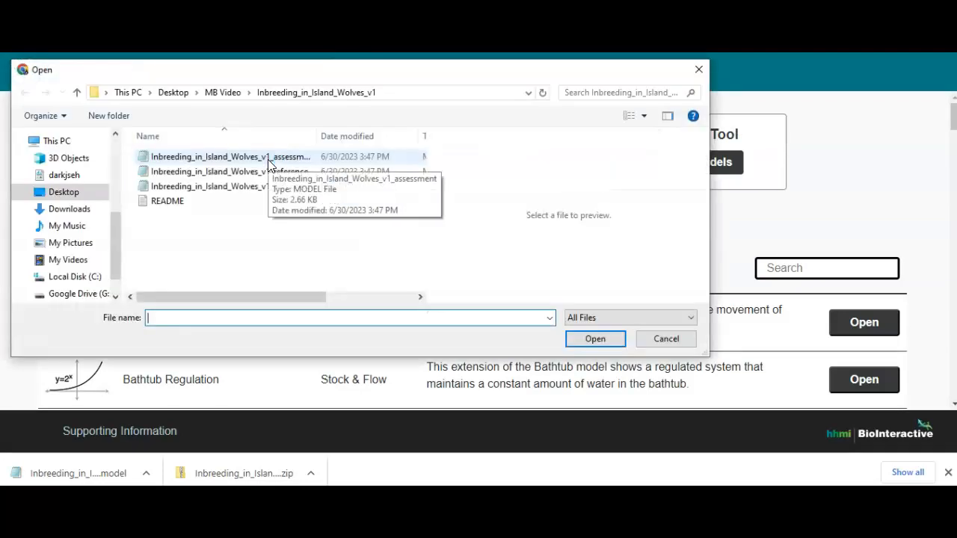
click(223, 92)
click(215, 160)
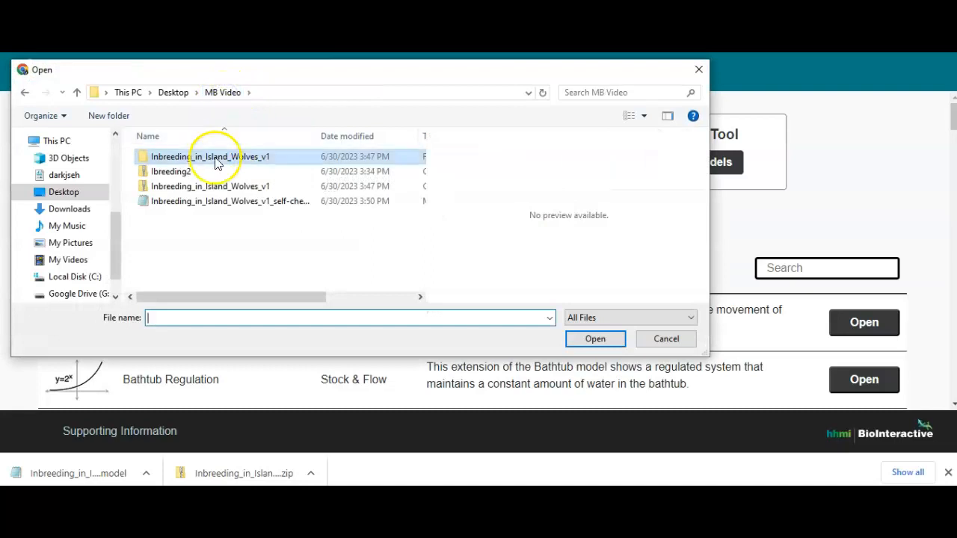
click(203, 202)
click(585, 343)
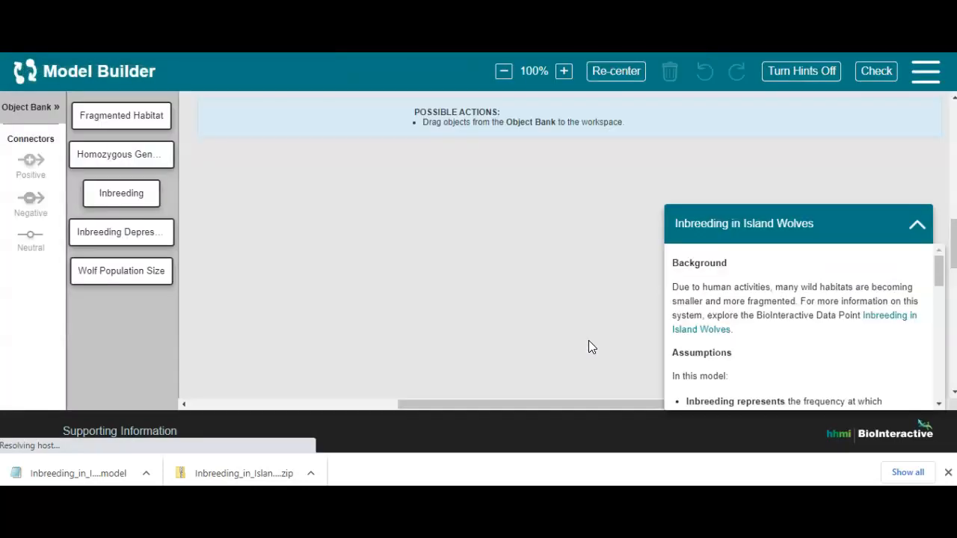
Turn the hints off and place the Fragmented Habitat and Homozygous Genotypes objects in the workspace
drag(849, 240, 848, 154)
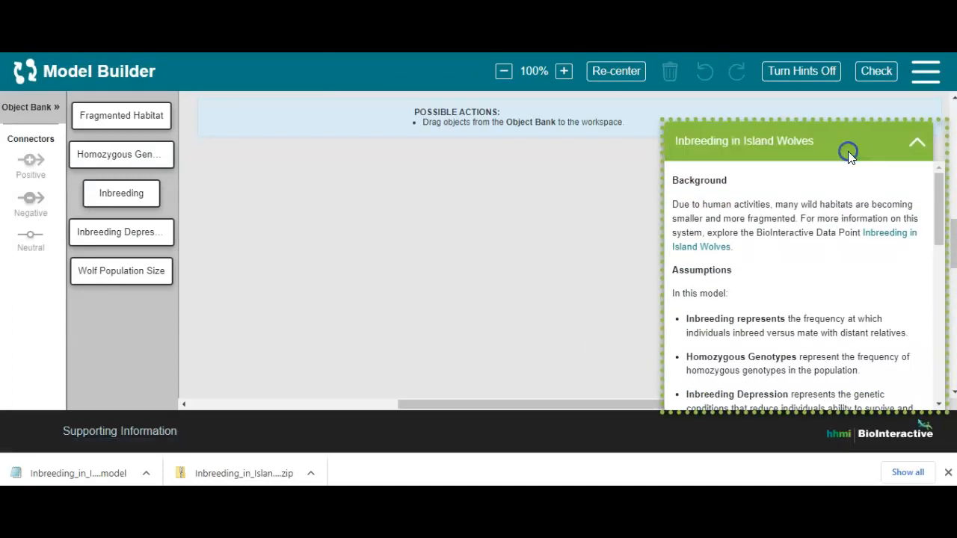
click(806, 71)
drag(154, 117, 340, 135)
drag(142, 112, 425, 247)
Try a positive connector from Fragmented Habitat to Homozygous Genotypes, check the model, and delete that connector
click(351, 136)
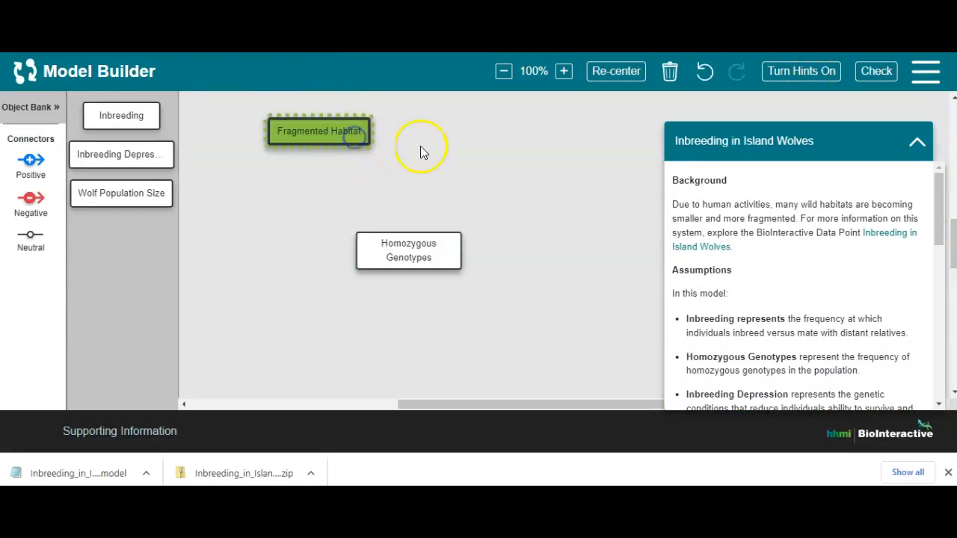
click(386, 255)
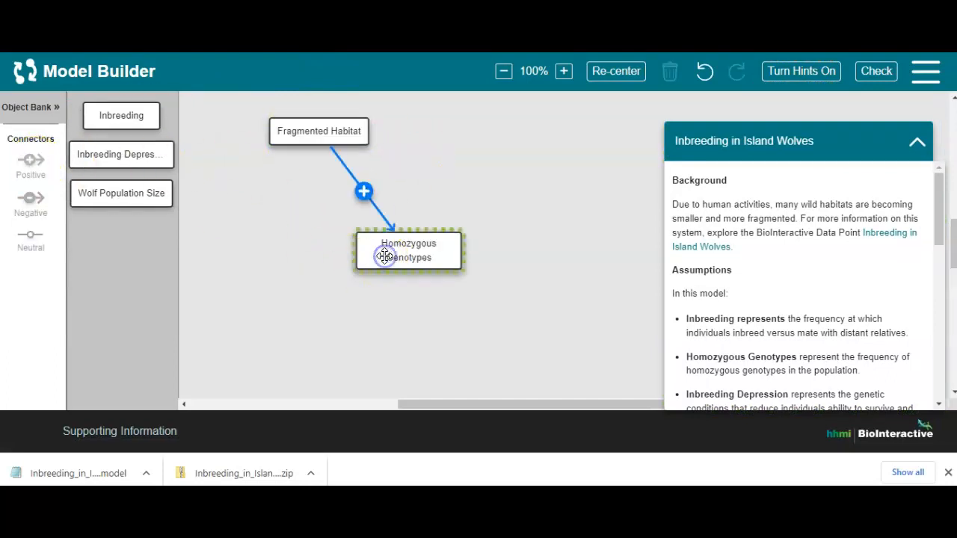
click(876, 73)
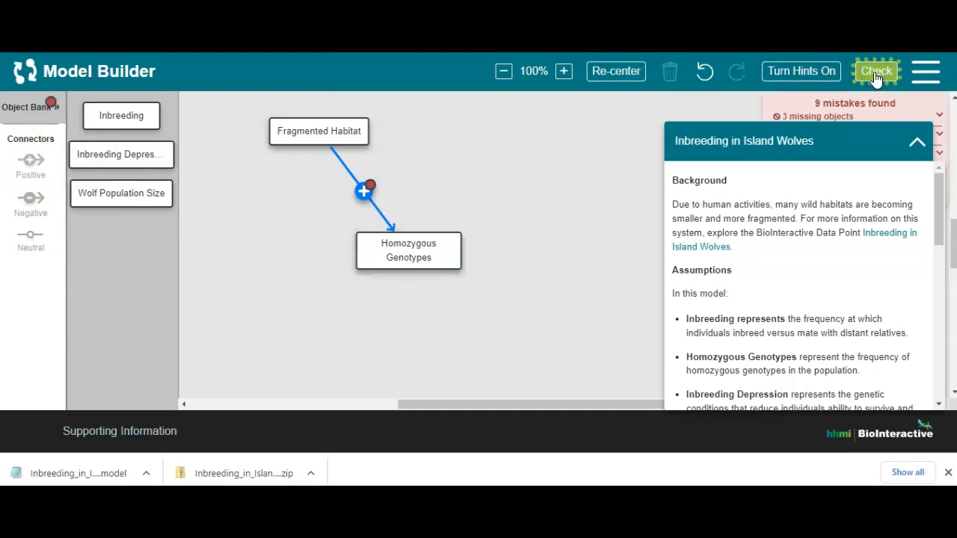
click(365, 189)
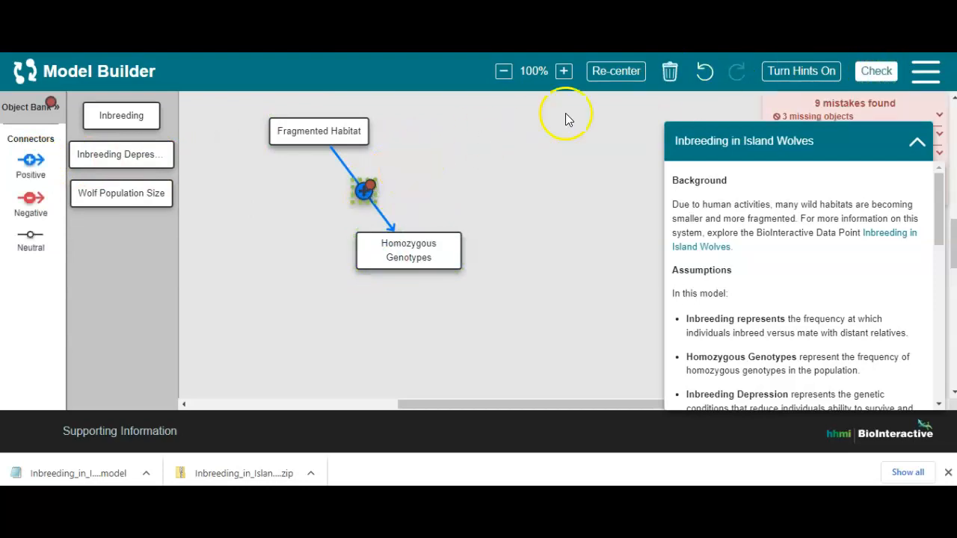
click(670, 71)
Reposition Homozygous Genotypes and place Inbreeding, Inbreeding Depression and Wolf Population Size around the workspace
drag(389, 258, 258, 309)
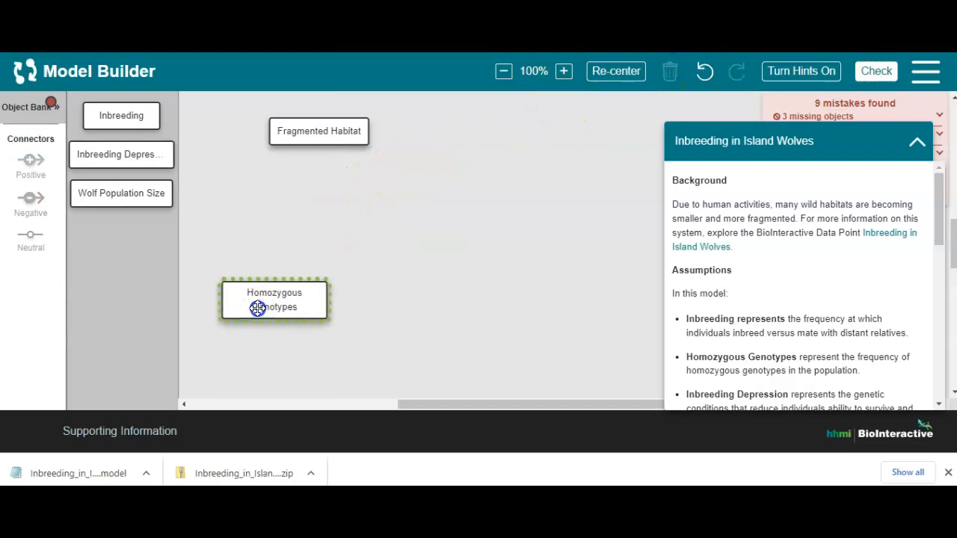
drag(132, 122, 455, 315)
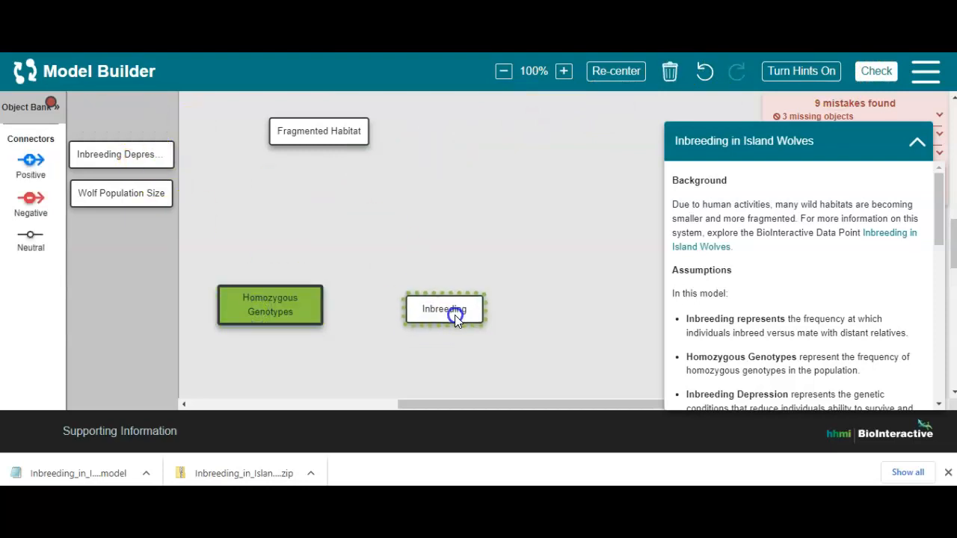
drag(122, 118, 254, 232)
drag(139, 116, 514, 218)
Add a positive connector from Fragmented Habitat to Wolf Population Size and check the model
drag(361, 131, 362, 133)
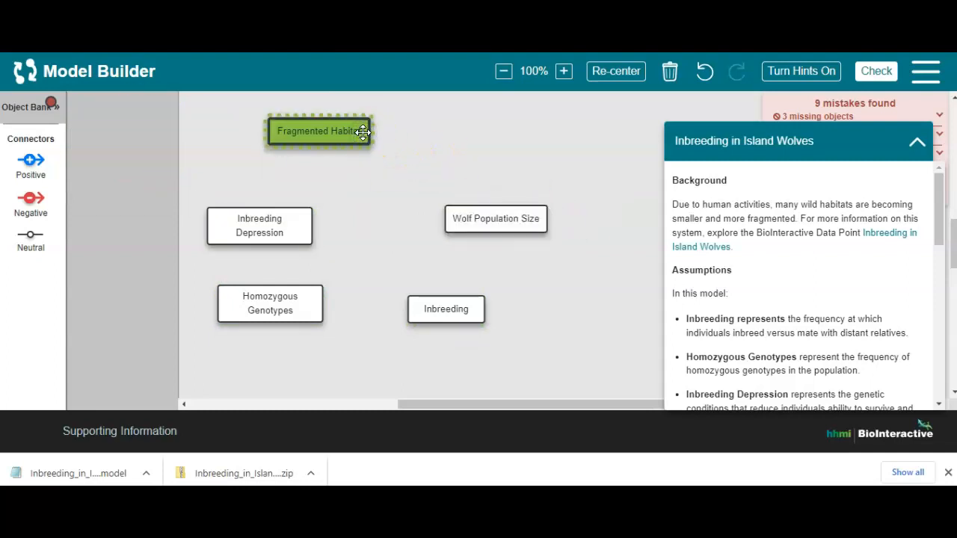
click(362, 132)
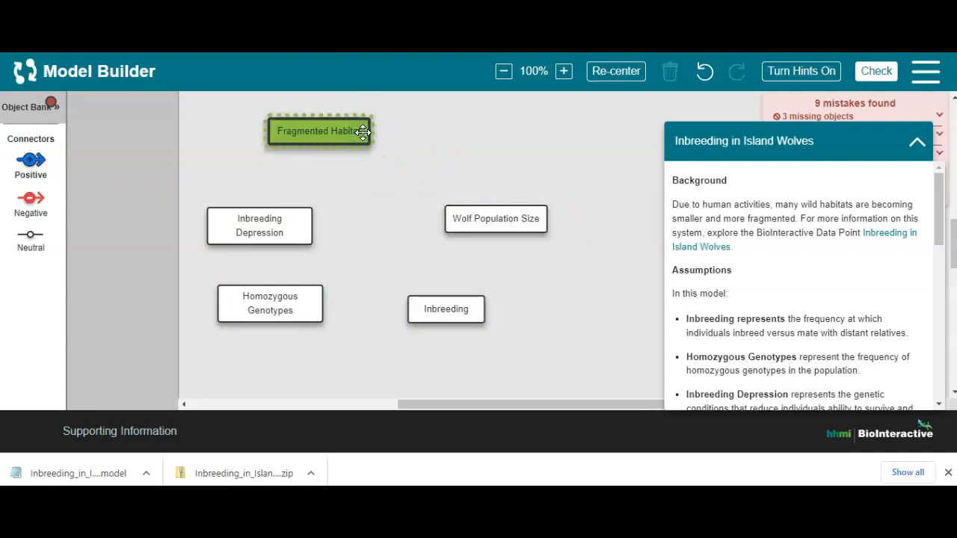
click(472, 221)
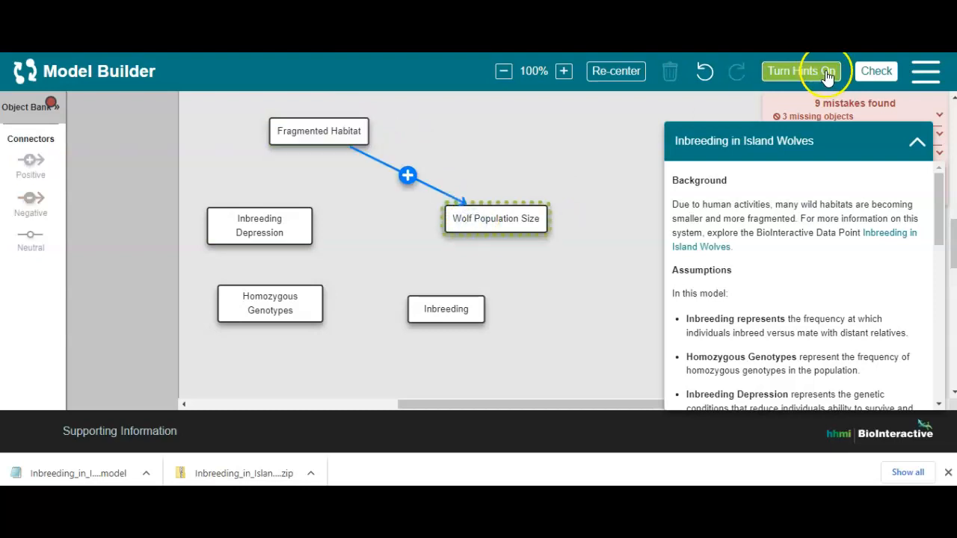
click(874, 71)
Change the connector between Fragmented Habitat and Wolf Population Size to negative and check the model again
click(525, 133)
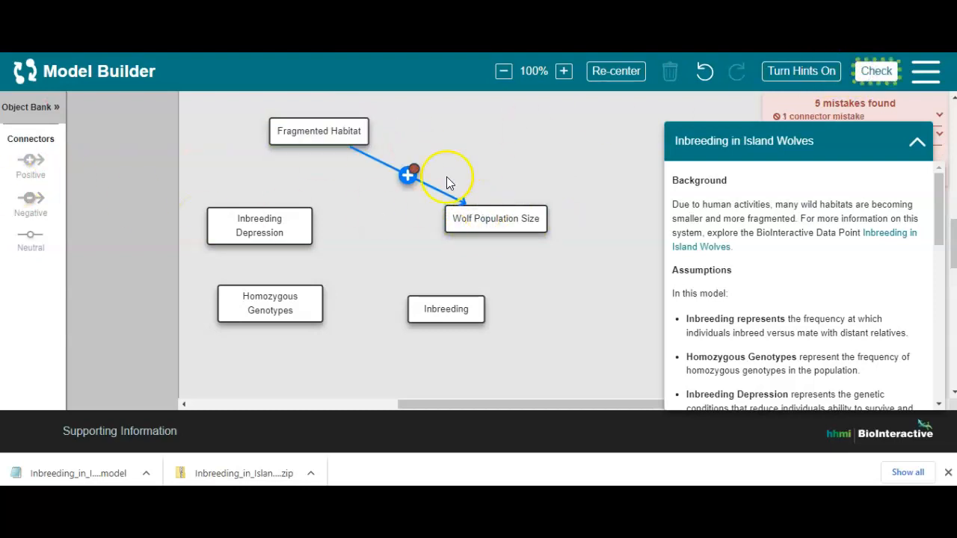
click(407, 177)
click(877, 71)
Add a negative connector from Wolf Population Size to Inbreeding and a positive one from Inbreeding to Homozygous Genotypes, and check the model
click(503, 228)
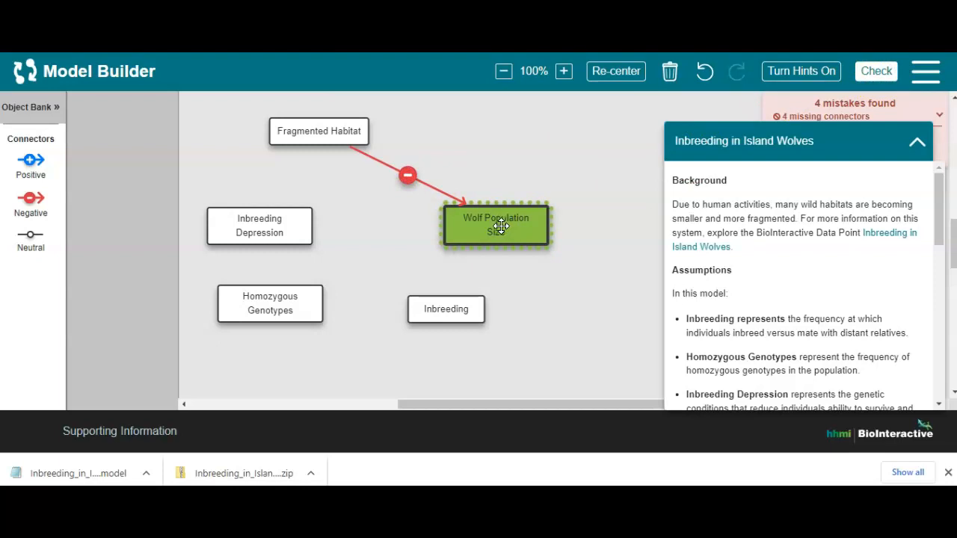
click(451, 307)
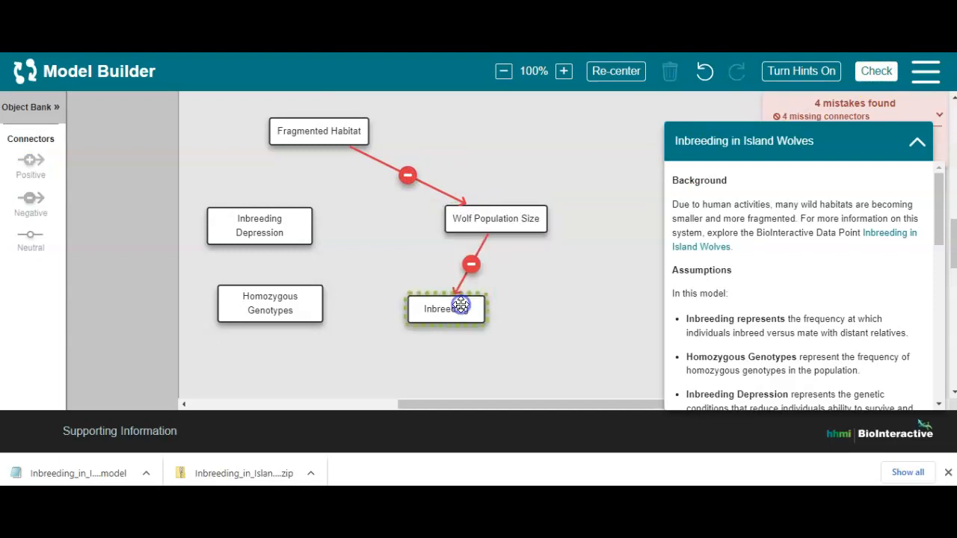
click(436, 310)
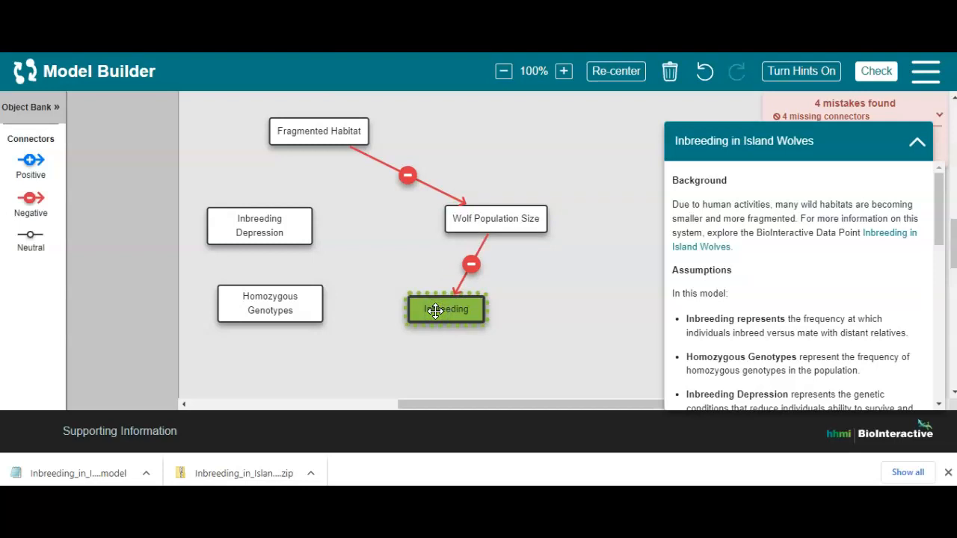
click(281, 312)
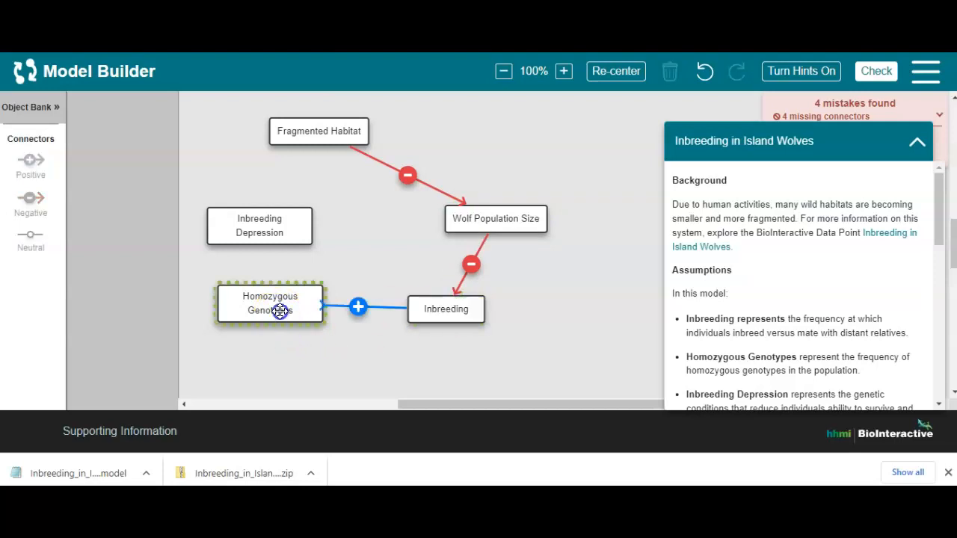
click(360, 307)
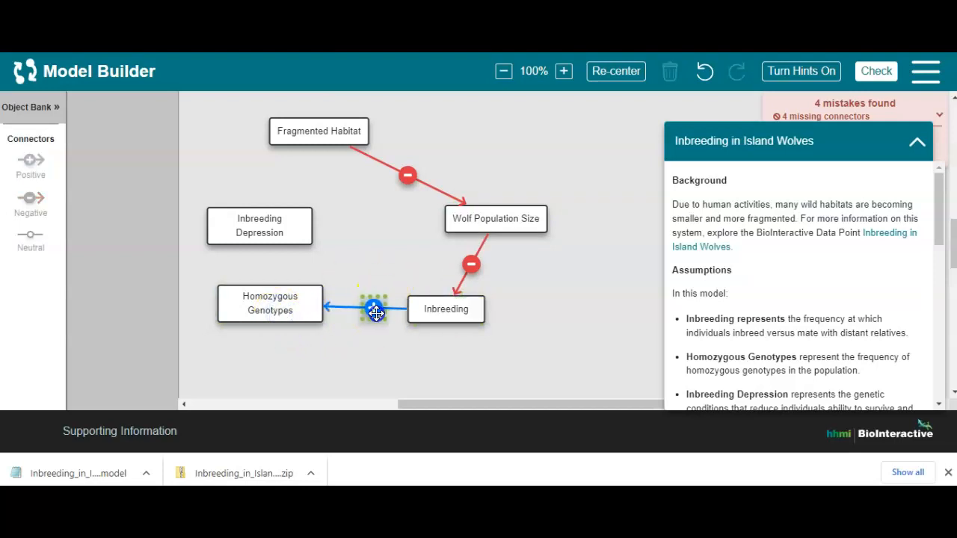
click(876, 71)
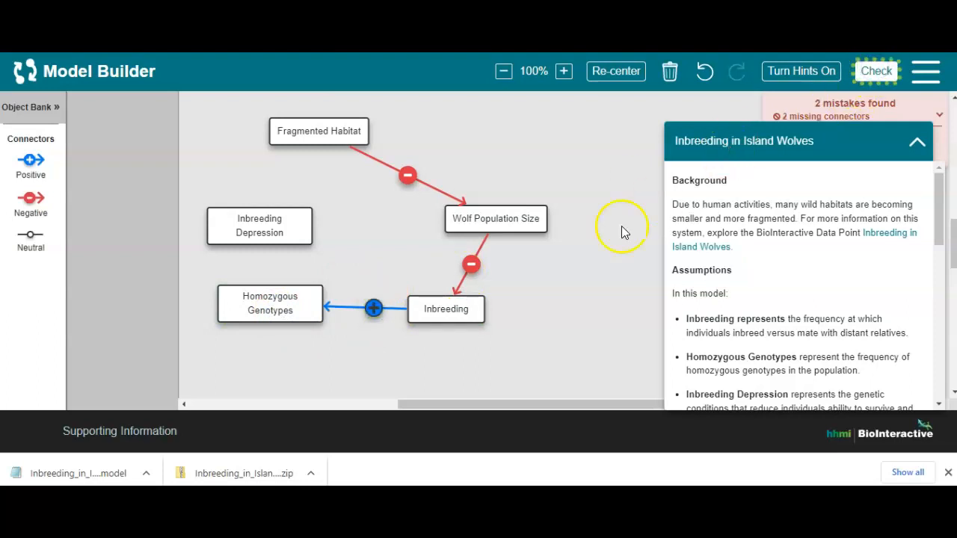
Space Homozygous Genotypes and Inbreeding Depression apart, link the former to the latter with a positive connector, and check the model
drag(292, 304, 291, 323)
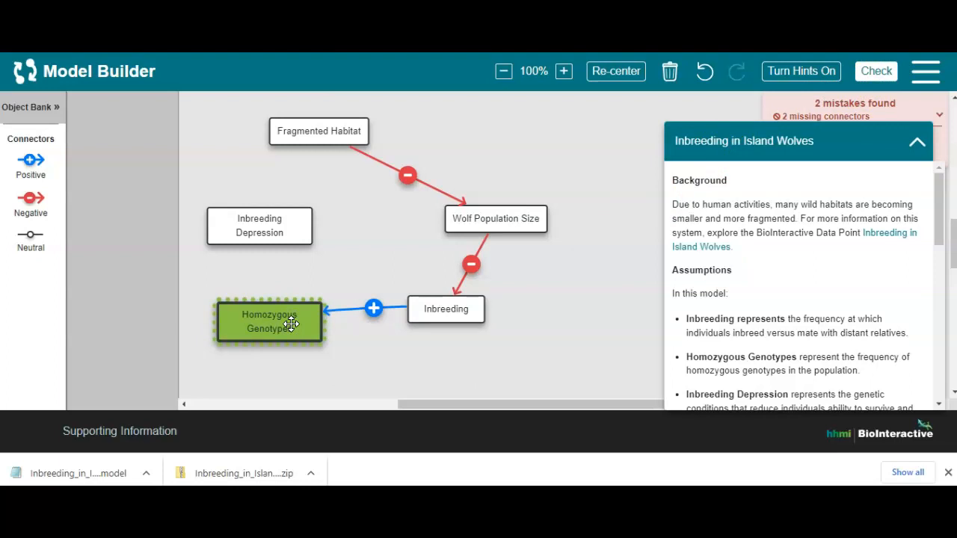
drag(266, 232, 262, 229)
click(255, 325)
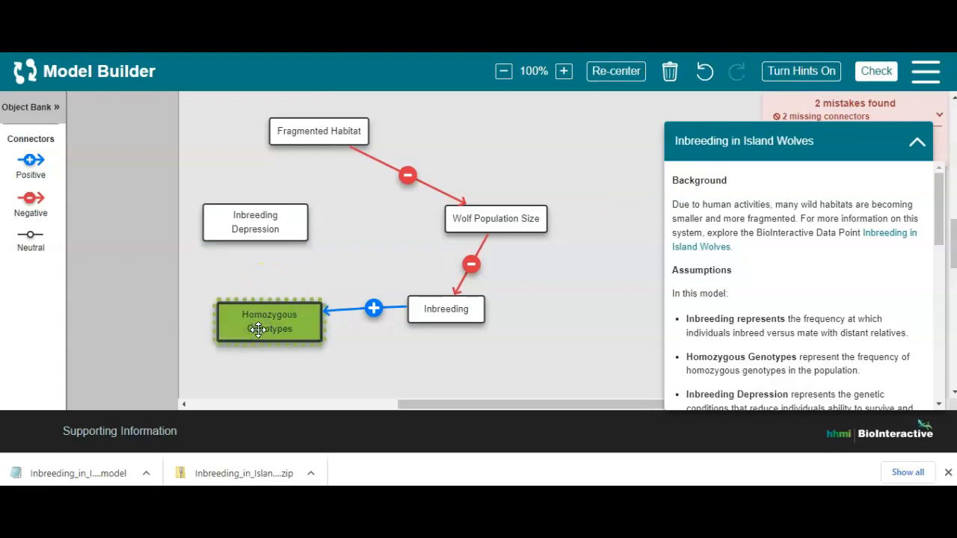
double_click(258, 330)
drag(262, 290, 271, 229)
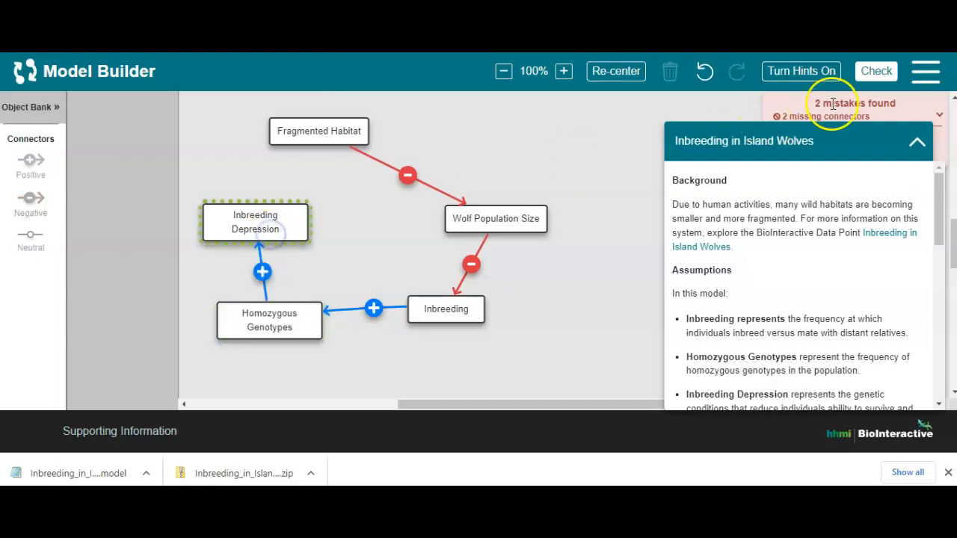
click(876, 72)
Add a positive connector from Inbreeding Depression to Wolf Population Size and check the model
click(252, 224)
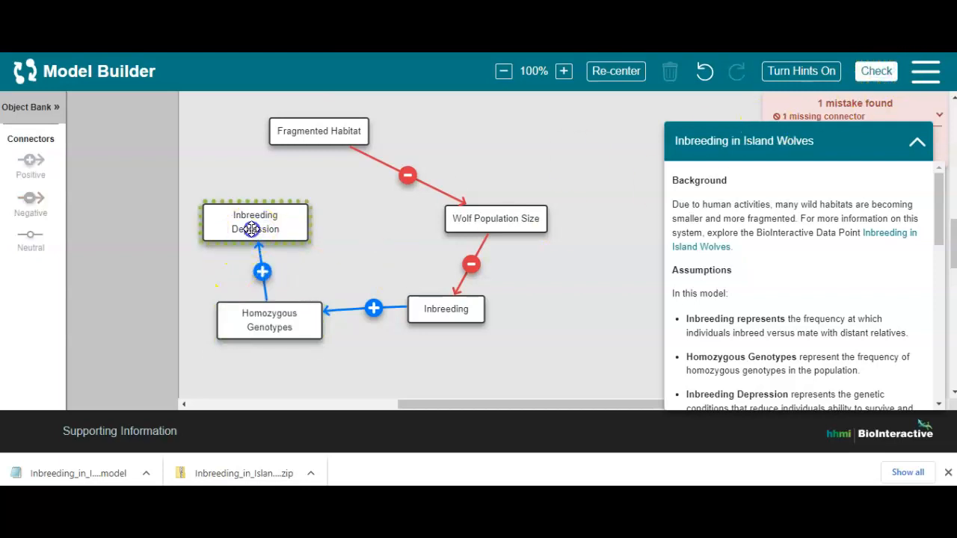
click(31, 160)
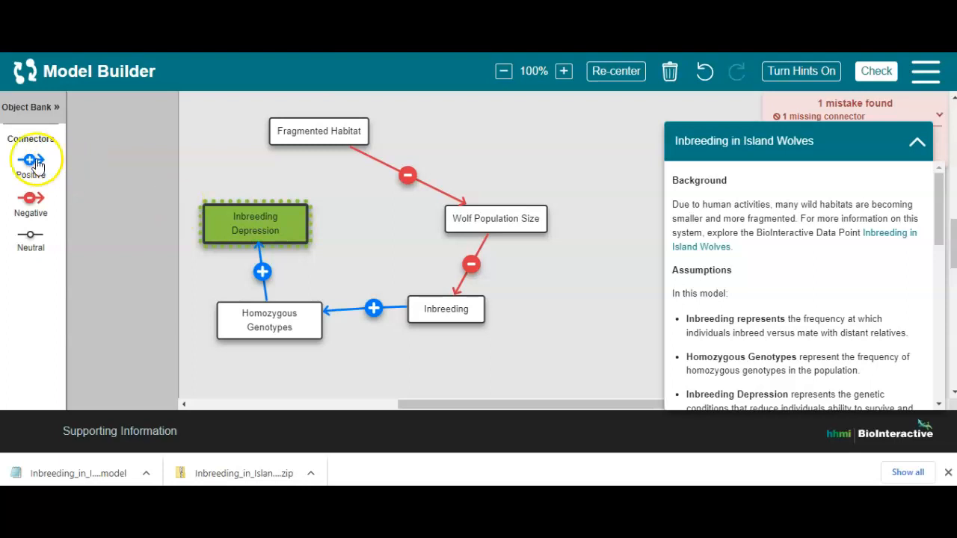
click(474, 217)
click(876, 71)
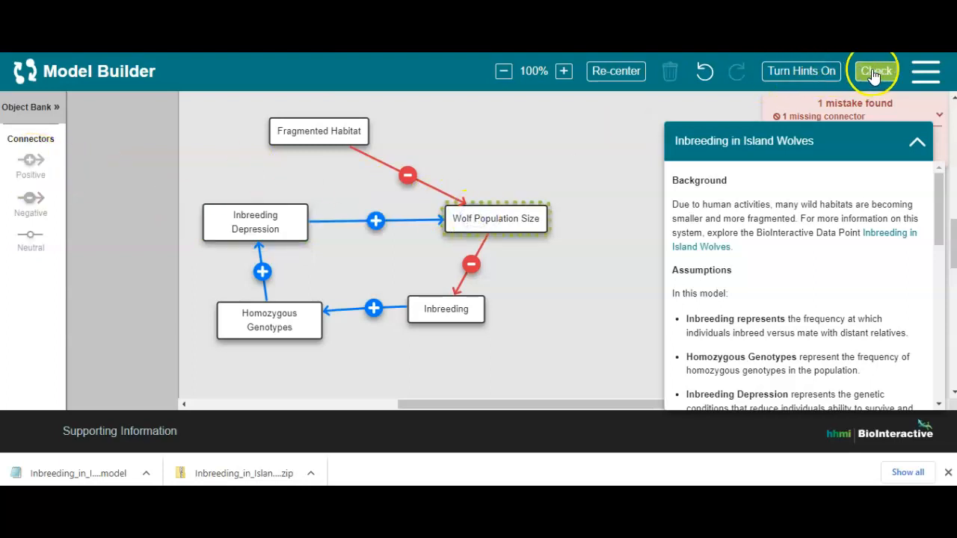
click(561, 162)
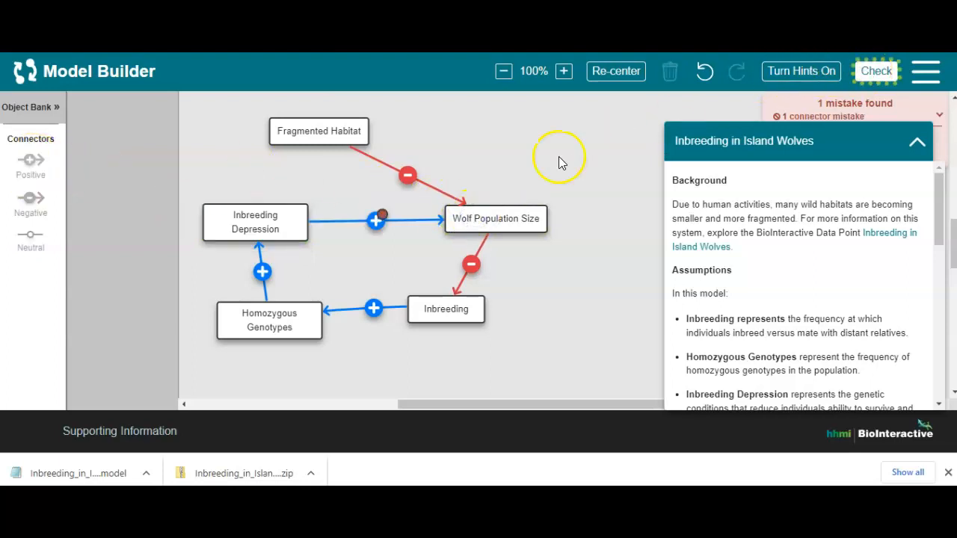
Change the connector between Inbreeding Depression and Wolf Population Size to negative and recheck the model
click(376, 217)
click(31, 198)
click(631, 149)
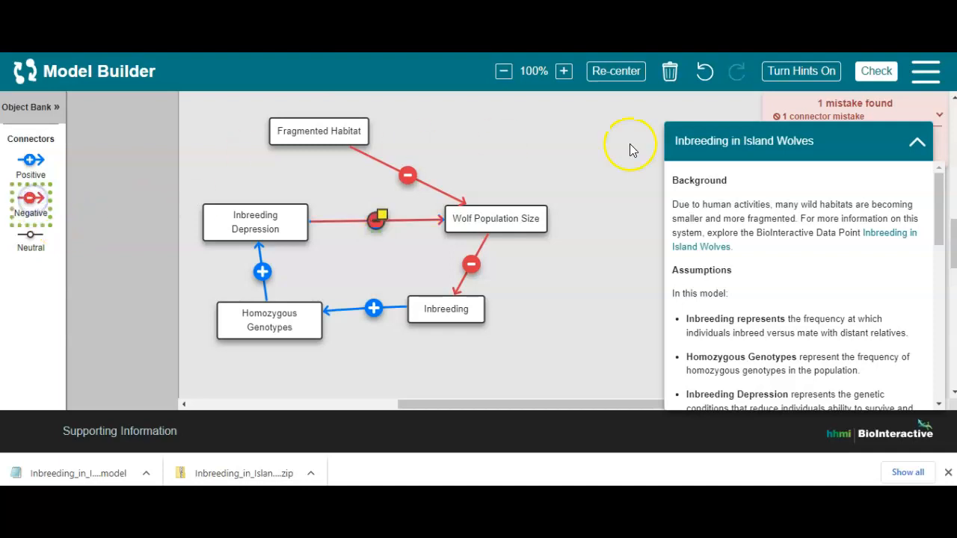
click(877, 71)
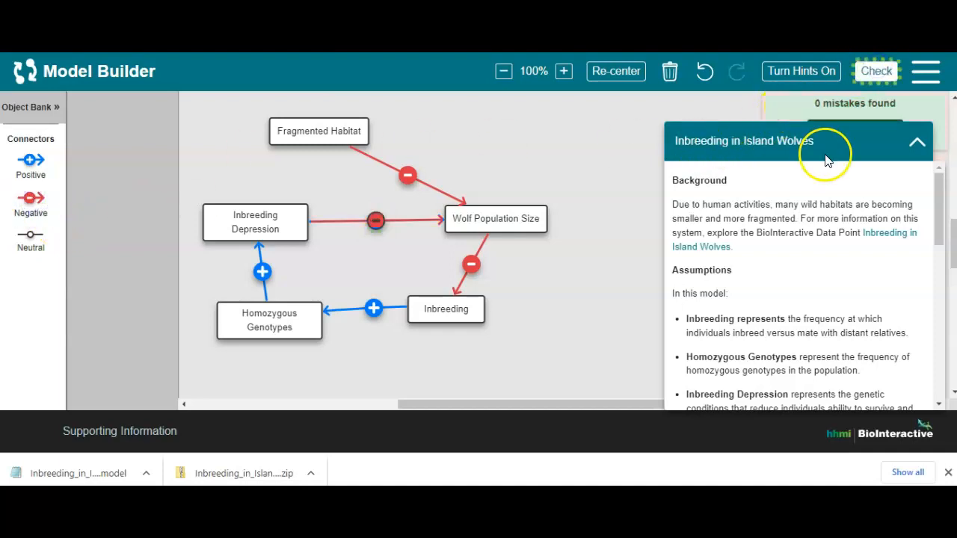
Move the model description clear of the check results and view its Questions section
drag(943, 241, 941, 417)
drag(948, 382, 948, 337)
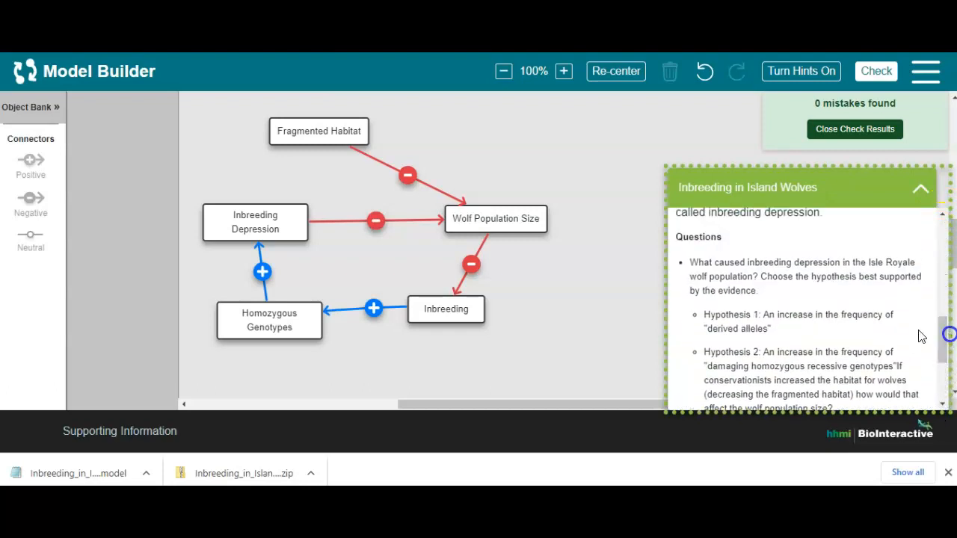
click(604, 322)
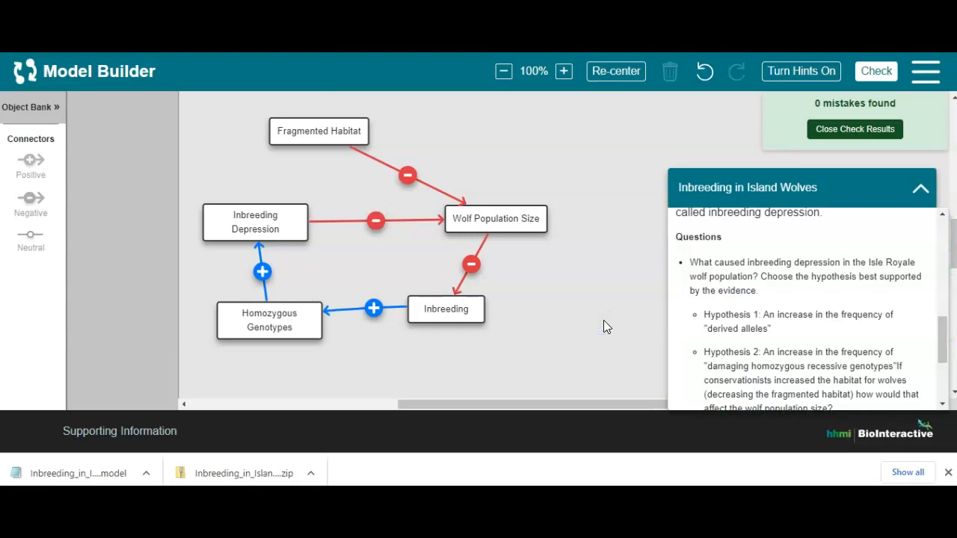